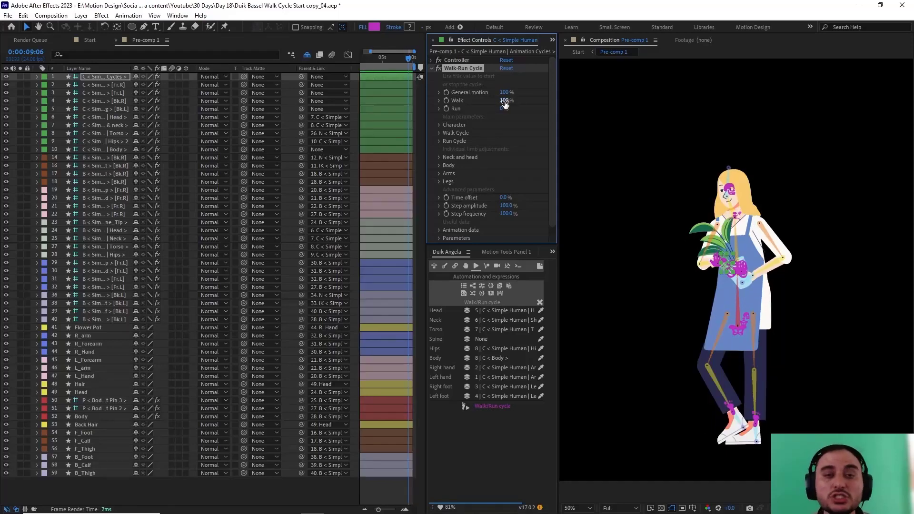
Review the Character, Walk Cycle and Neck and head settings of the Walk-Run Cycle effect.
click(439, 124)
click(439, 165)
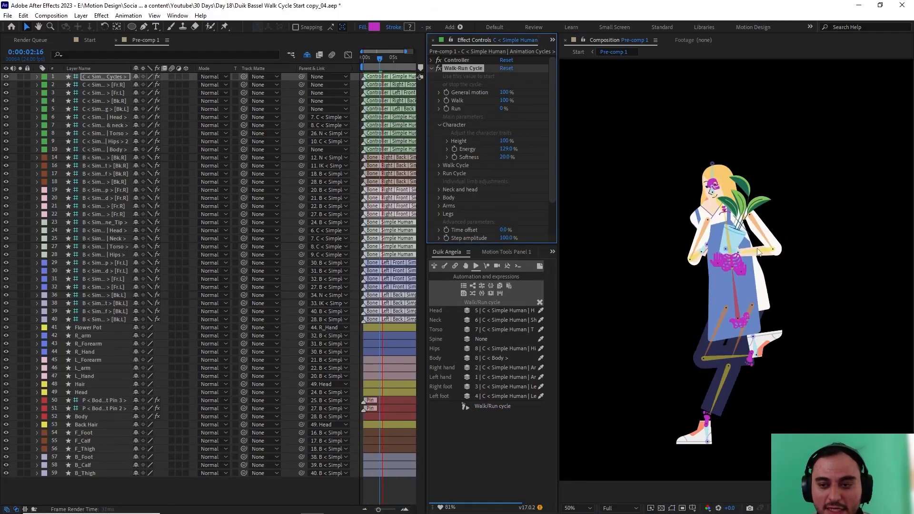
click(439, 124)
click(522, 157)
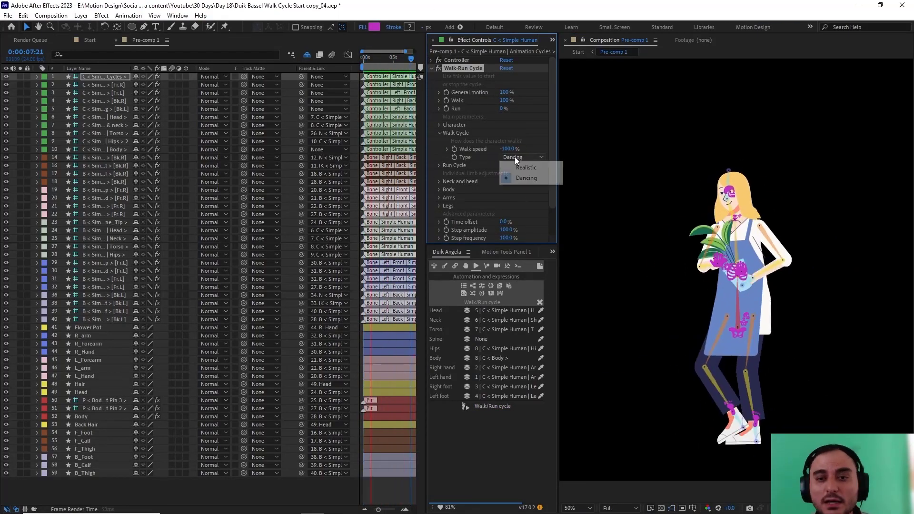
click(439, 133)
click(438, 157)
scroll(476, 157, down, 1)
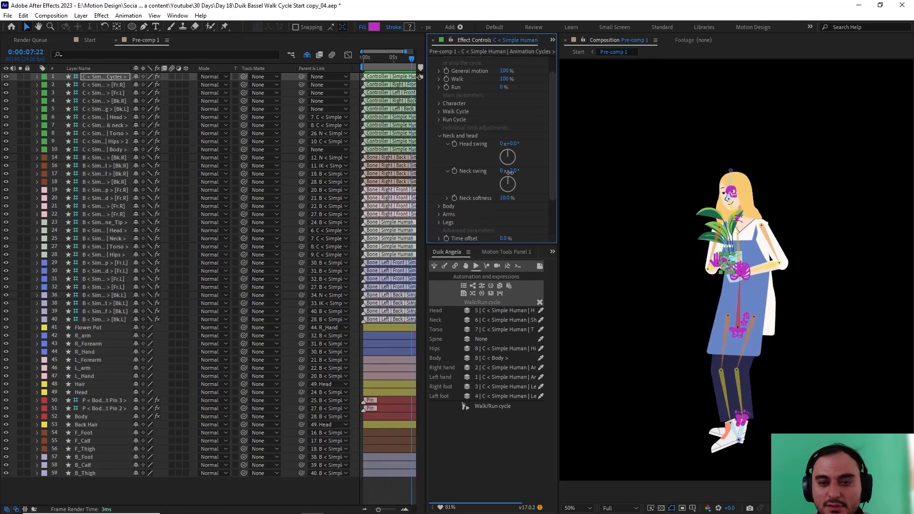
Set the Body translation of the Walk-Run Cycle effect to 1%.
click(439, 207)
click(439, 136)
scroll(490, 142, down, 1)
click(508, 197)
text(1)
key(Return)
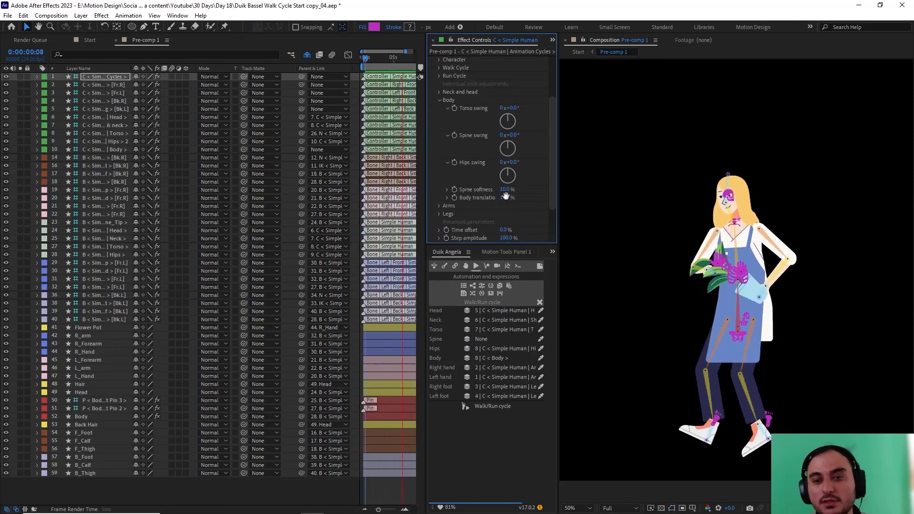
Set the Feet height of the Walk-Run Cycle effect to 25% and collapse the limb settings.
click(438, 206)
scroll(490, 190, down, 1)
click(504, 201)
text(2)
key(Return)
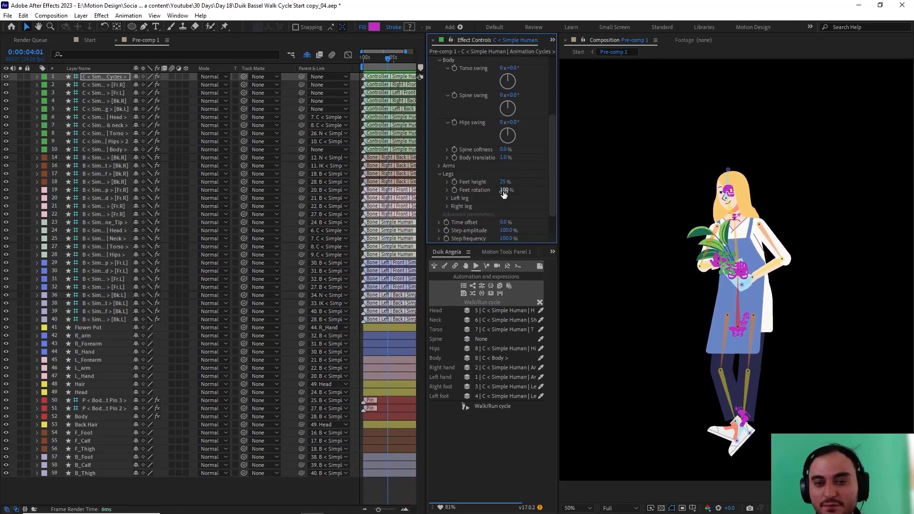
click(439, 177)
click(438, 185)
scroll(486, 188, down, 1)
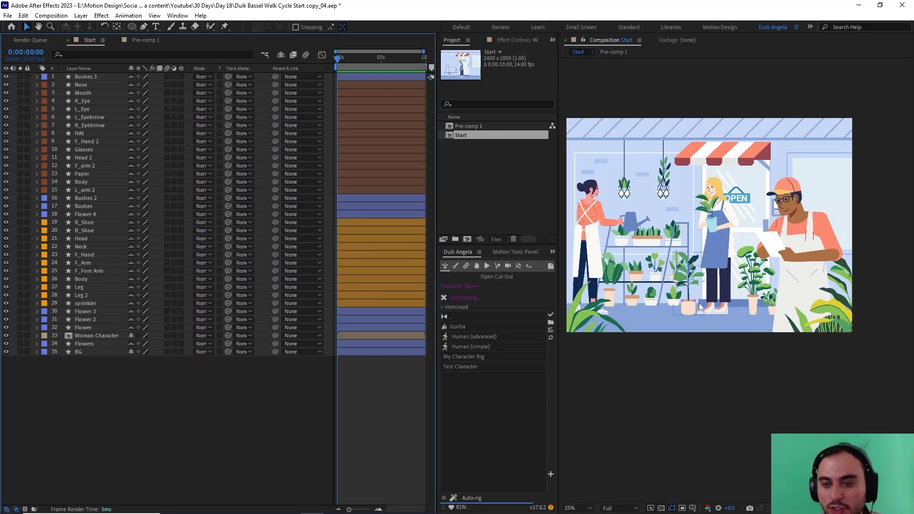
Open the Woman Character pre-comp from the Start composition.
click(111, 335)
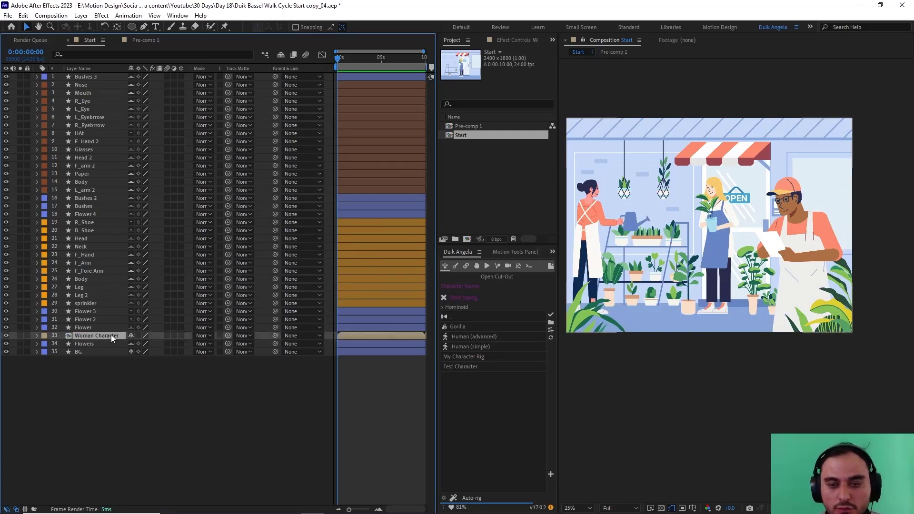
click(21, 334)
click(21, 334)
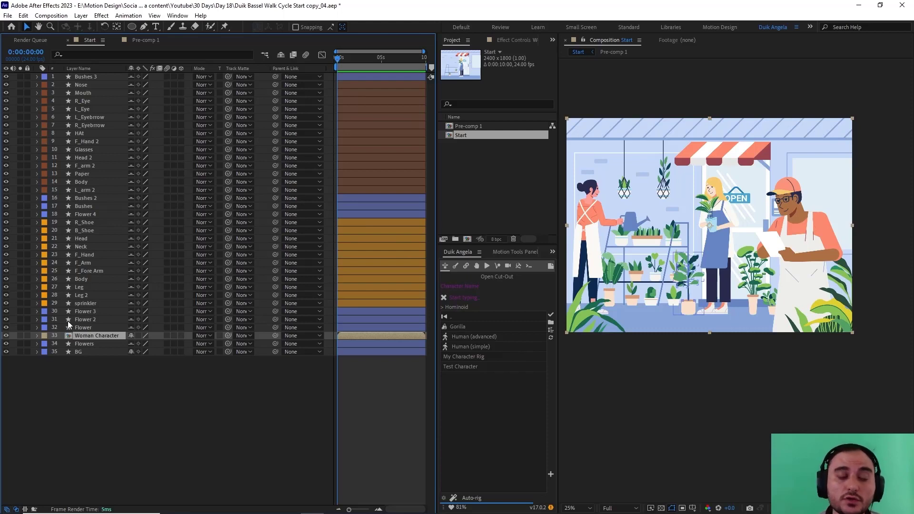
click(80, 393)
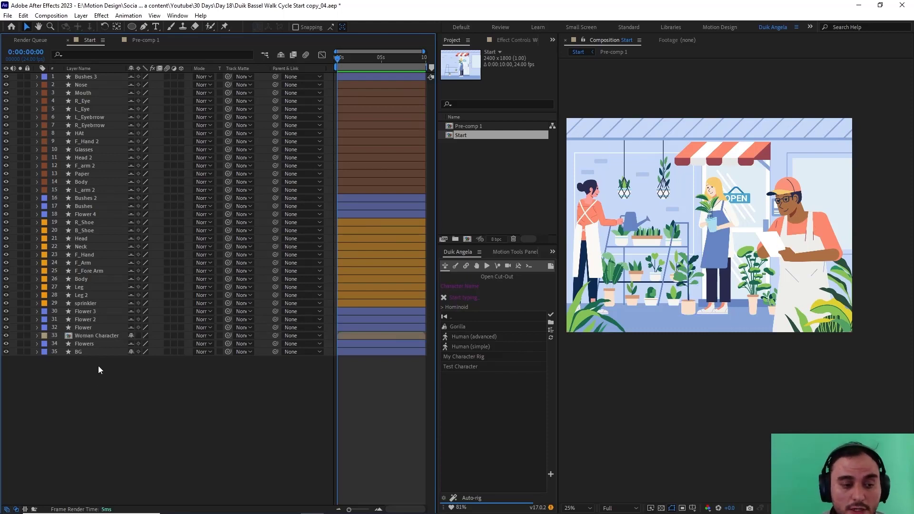
double_click(107, 335)
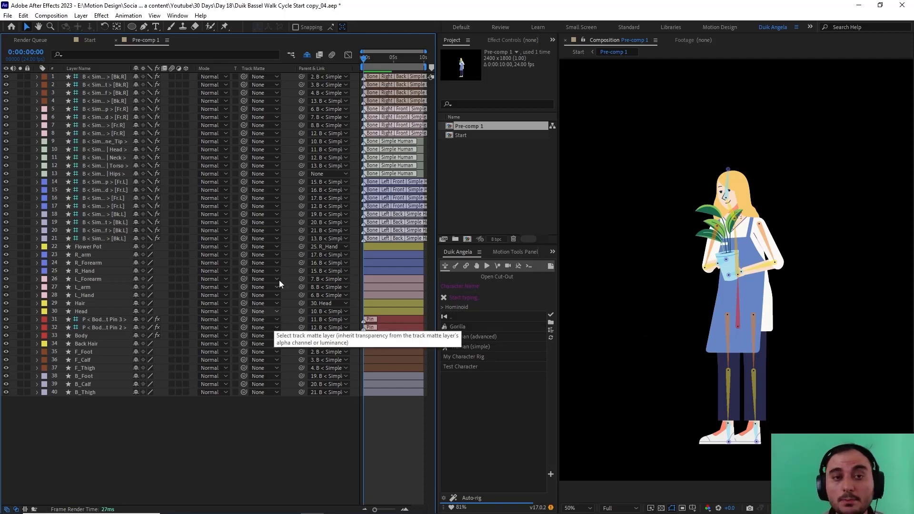
Return to the Start composition, reopen the Woman Character pre-comp and leave no layer selected.
click(90, 40)
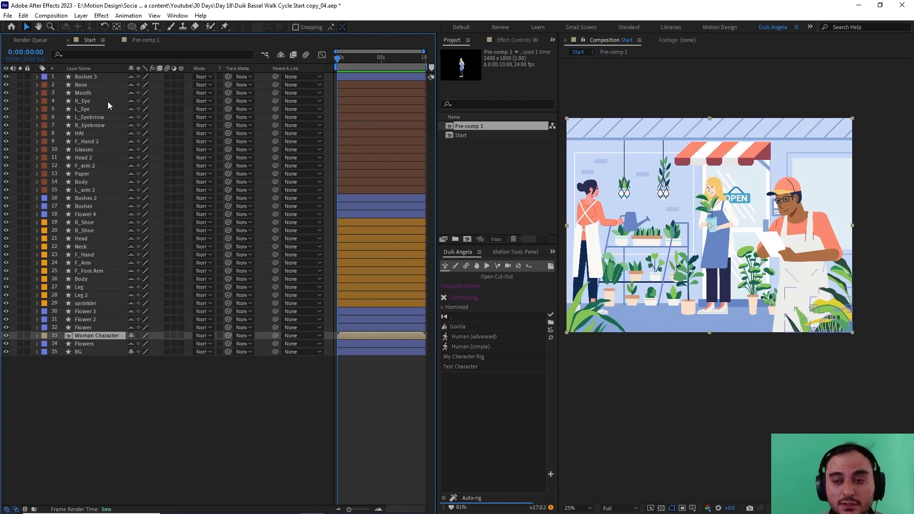
click(85, 398)
click(95, 335)
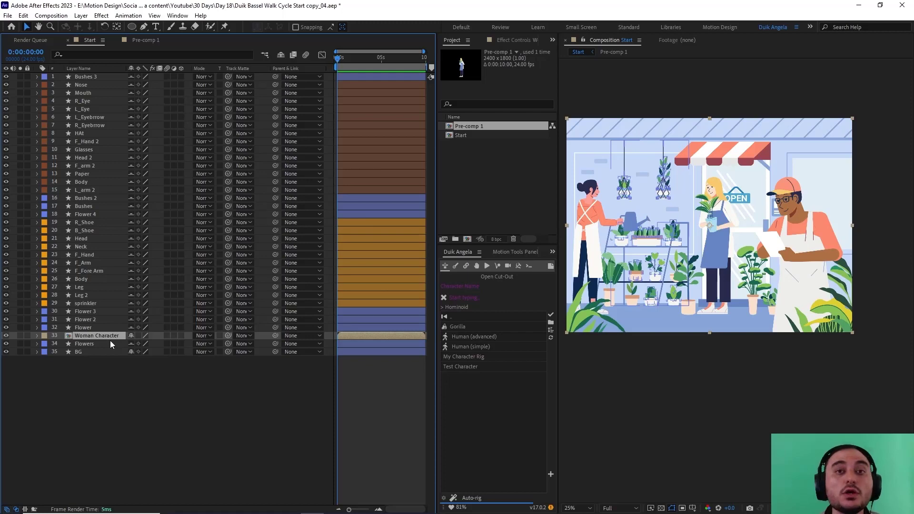
double_click(105, 335)
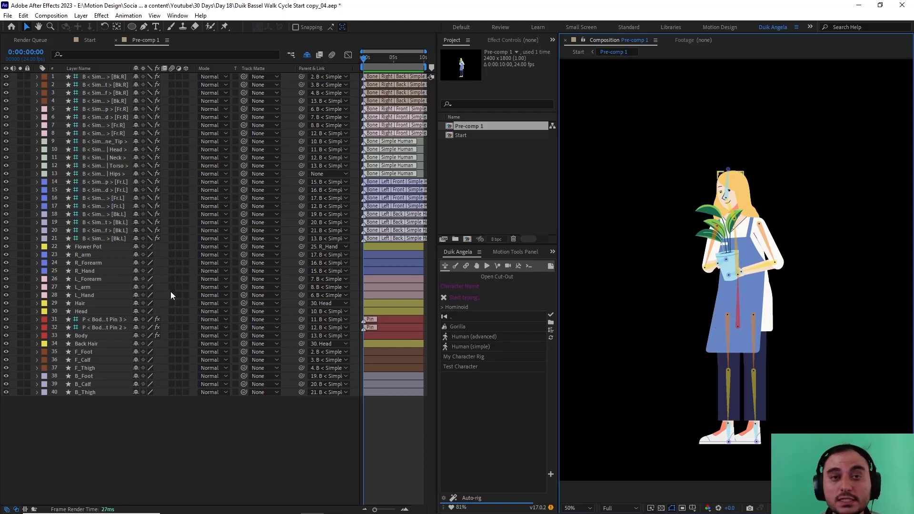
click(178, 421)
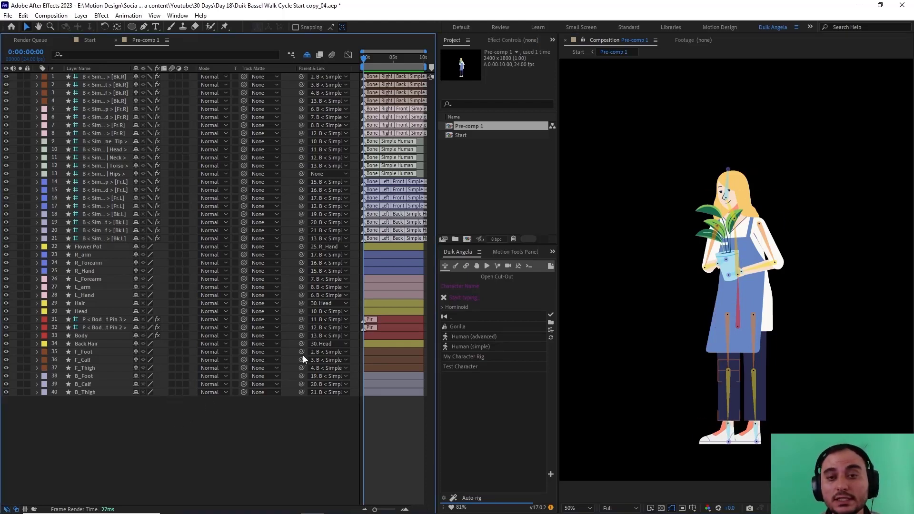
Select all the character's bones with Duik and run Auto-rig on them.
click(457, 267)
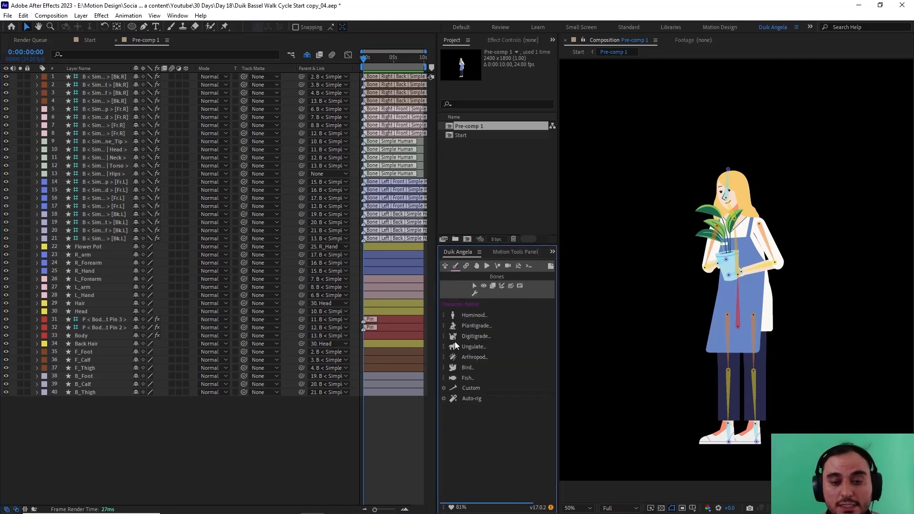
click(475, 286)
click(476, 400)
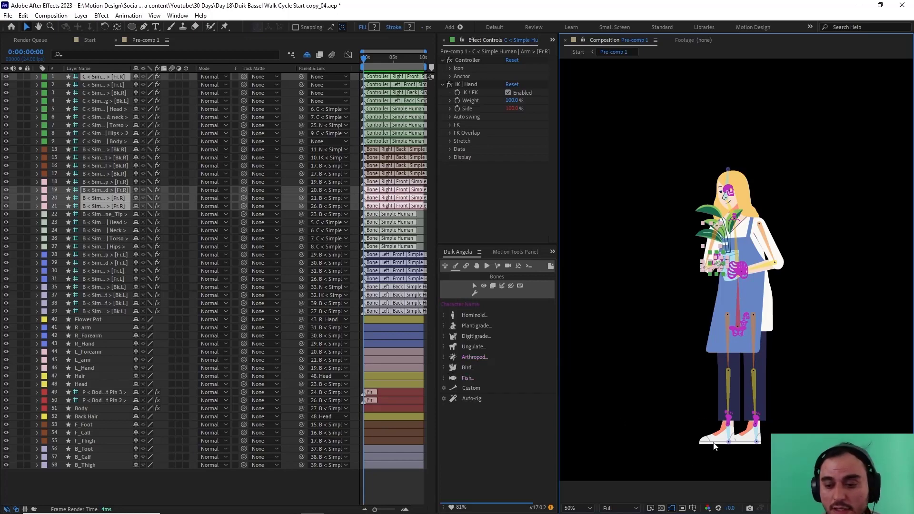
Test the knee bend with the right leg controller, undo the move and set its IK Calf Side to 100%.
click(727, 416)
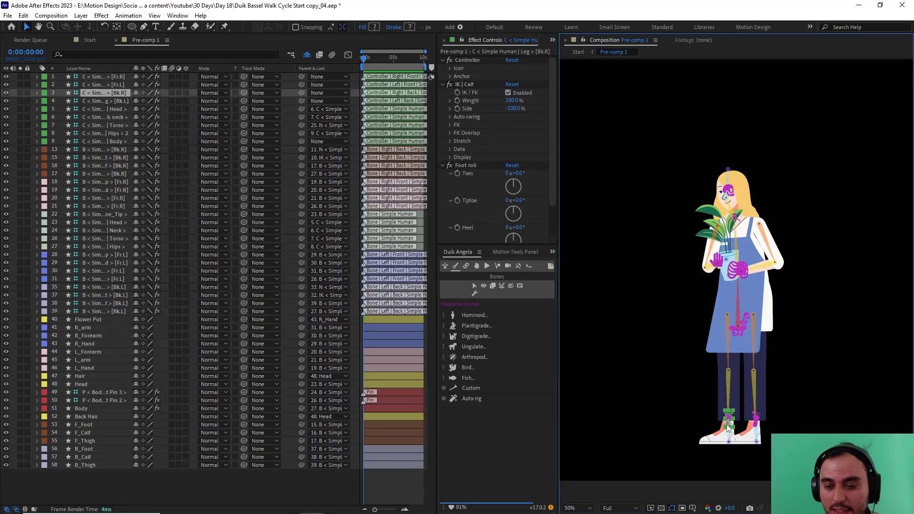
drag(728, 427, 715, 413)
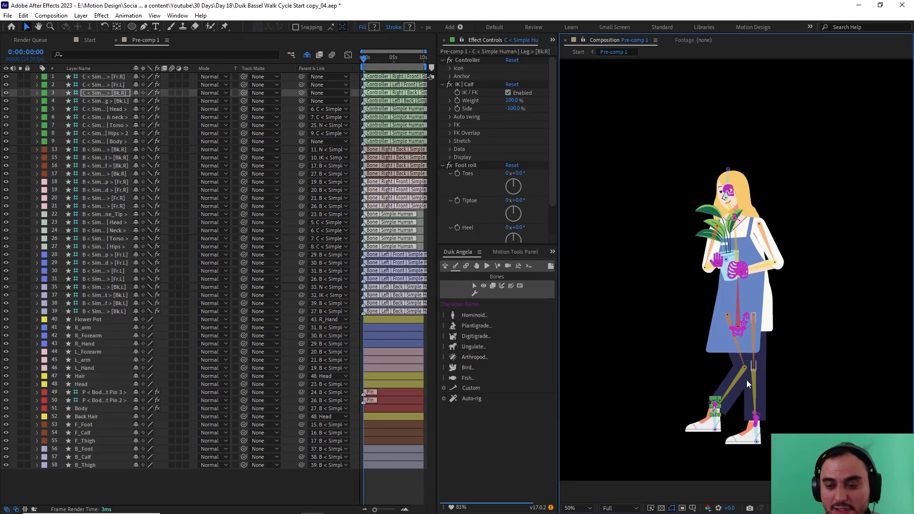
key(ctrl+z)
click(514, 108)
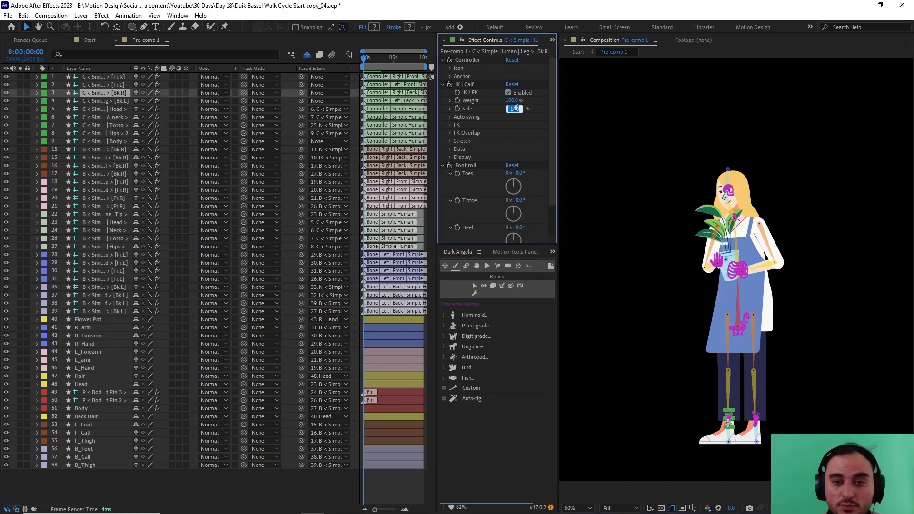
text(100)
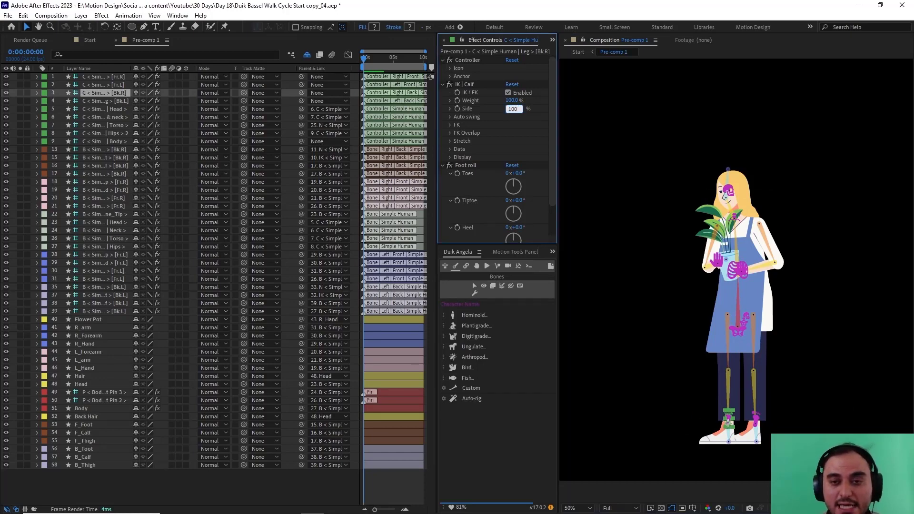
key(Return)
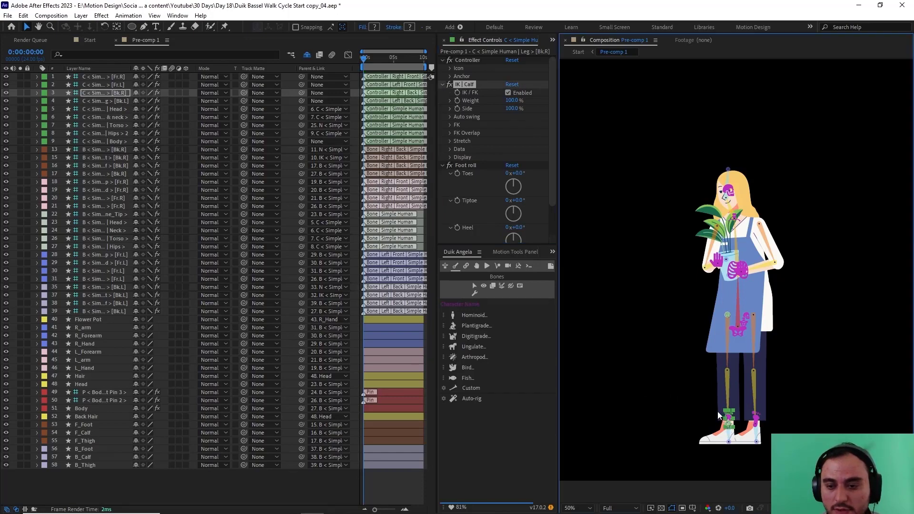
Test the right and left leg controllers by moving the feet, and undo each move.
drag(718, 411, 742, 414)
key(ctrl+z)
click(756, 428)
key(ctrl+z)
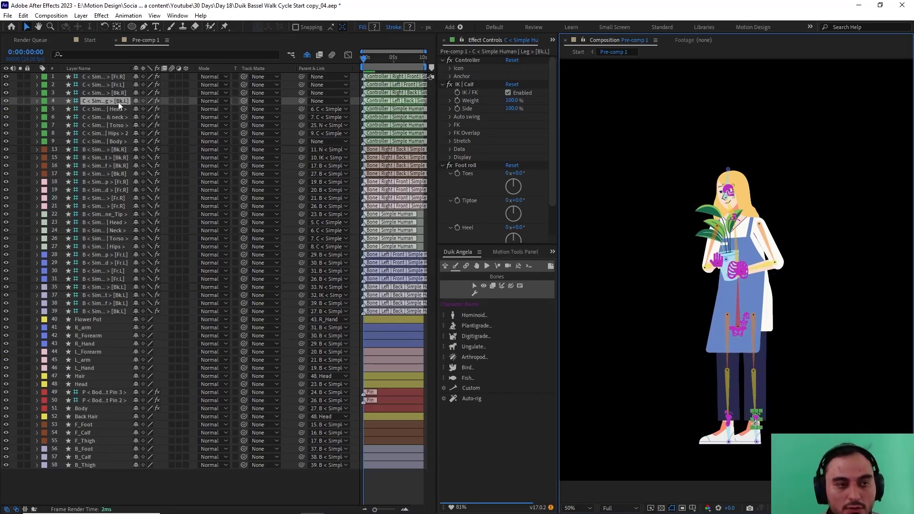
Test the left and right hand controllers by moving the arms, and undo each move.
click(111, 83)
drag(744, 273, 765, 290)
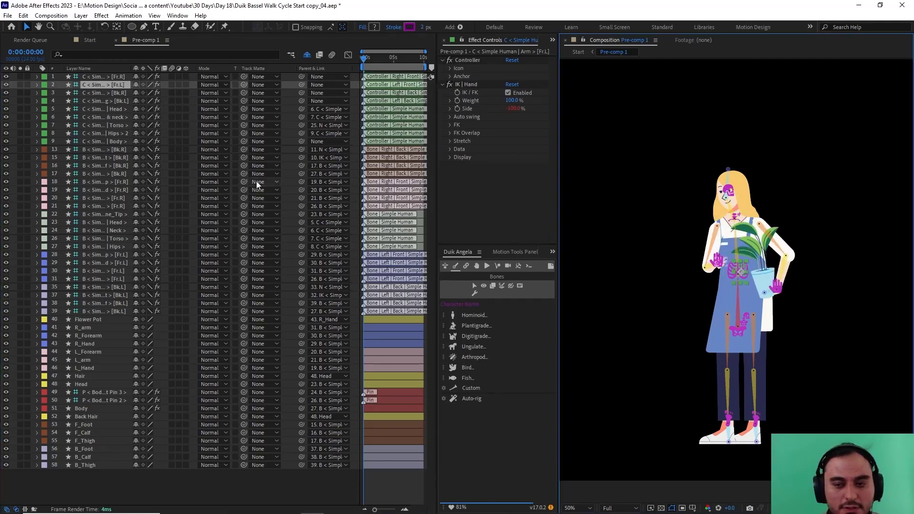
key(ctrl+z)
click(118, 76)
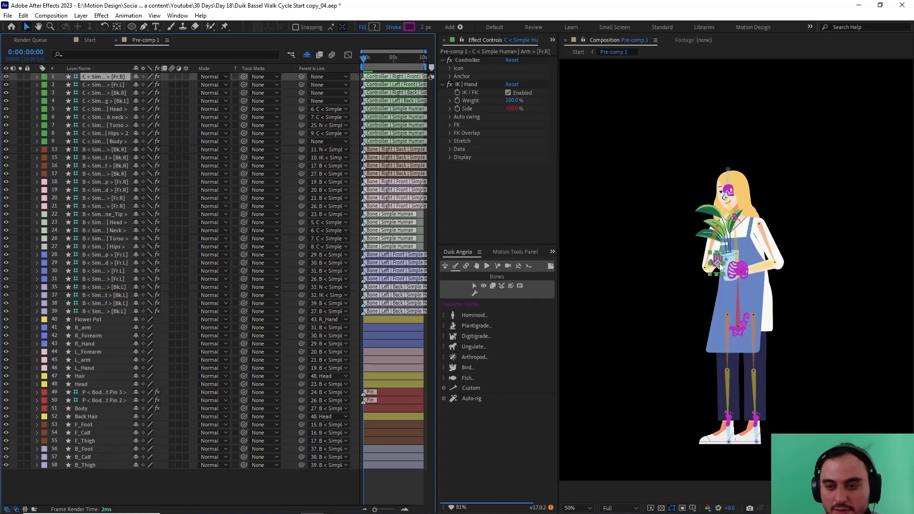
drag(717, 266, 709, 295)
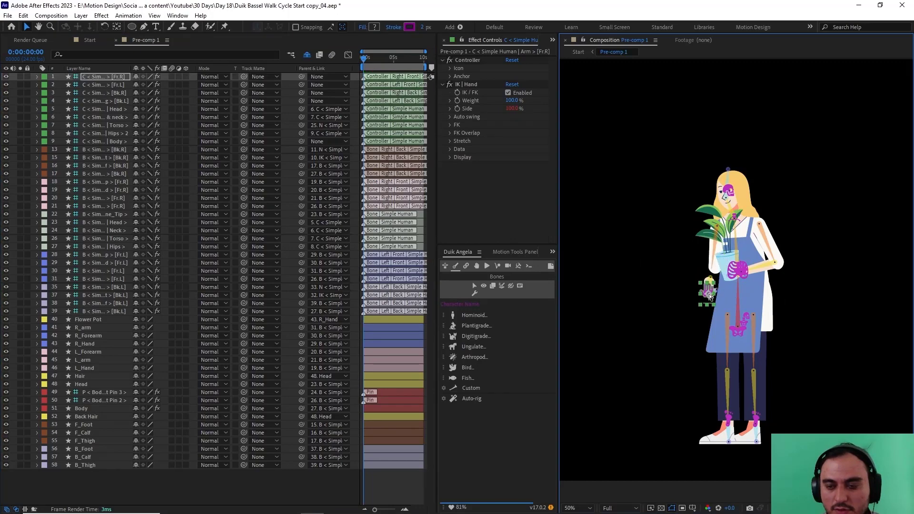
key(ctrl+z)
Test the hips controller by lowering the body, and undo the move.
click(735, 330)
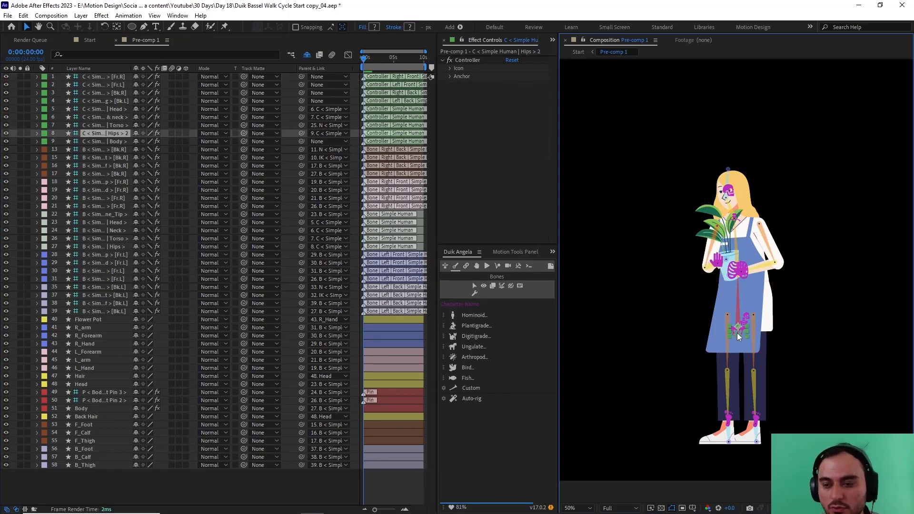
drag(738, 336, 738, 341)
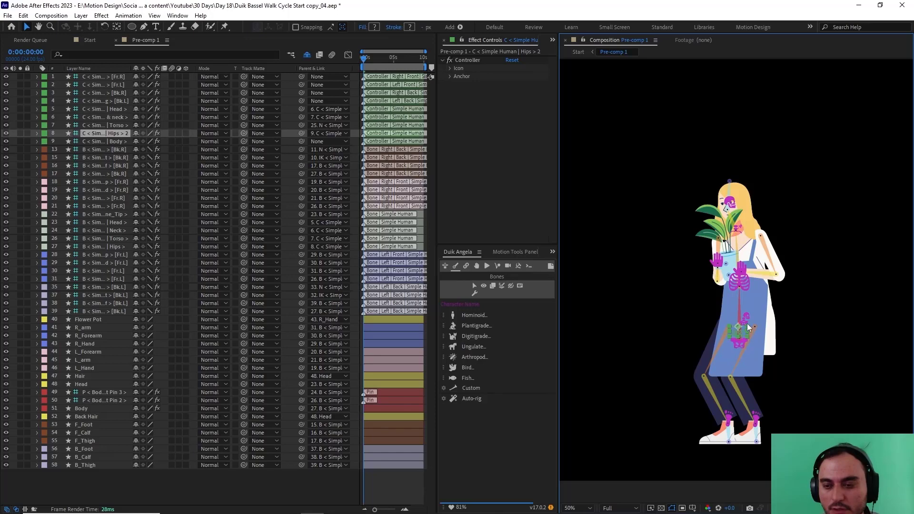
key(ctrl+z)
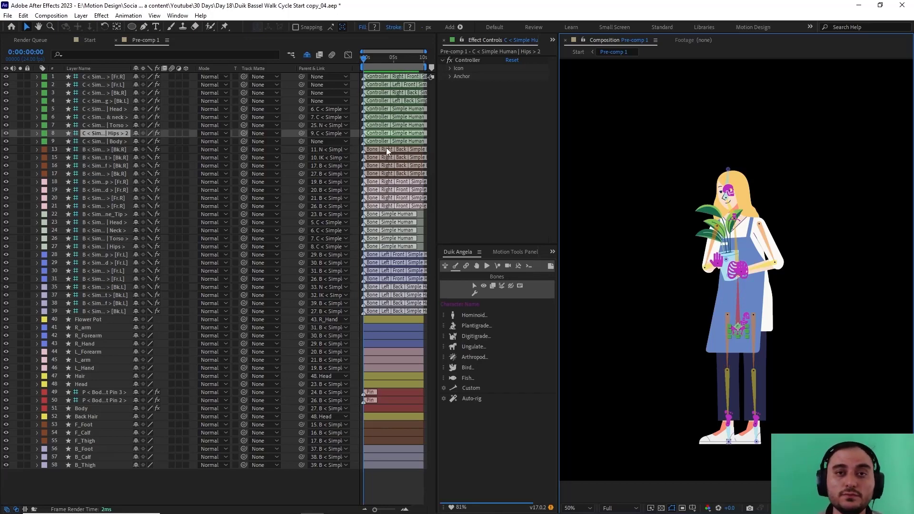
Open the options of Duik's Walk/Run cycle automation.
click(497, 333)
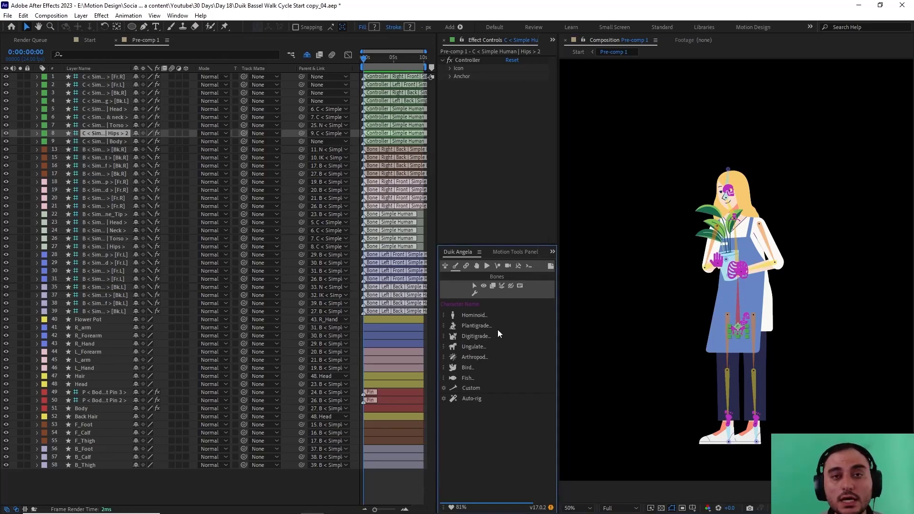
click(485, 268)
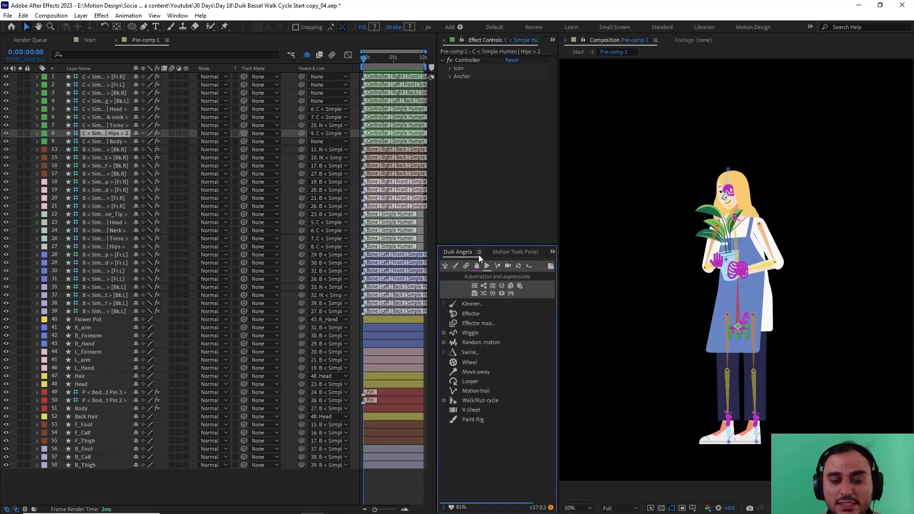
click(467, 401)
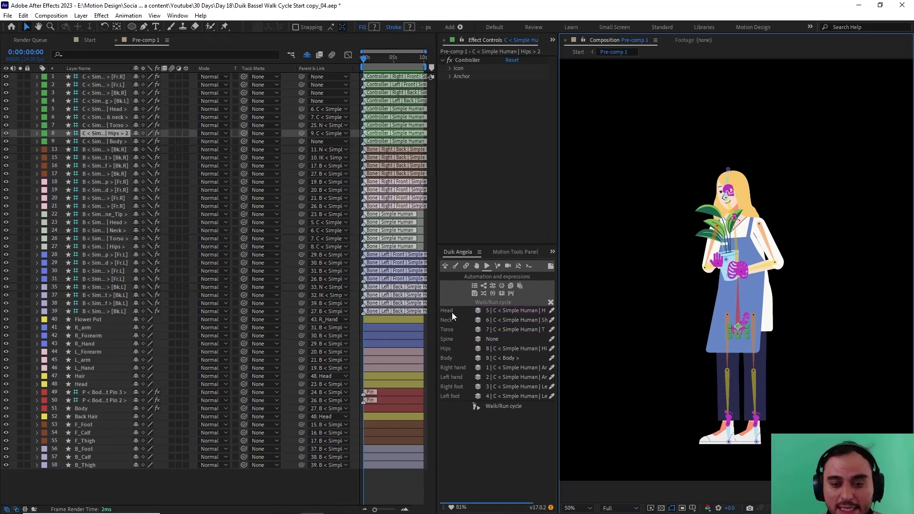
Check which controllers are assigned to Head and Neck in the Walk/Run cycle options, comparing the head with its controller layer.
click(498, 311)
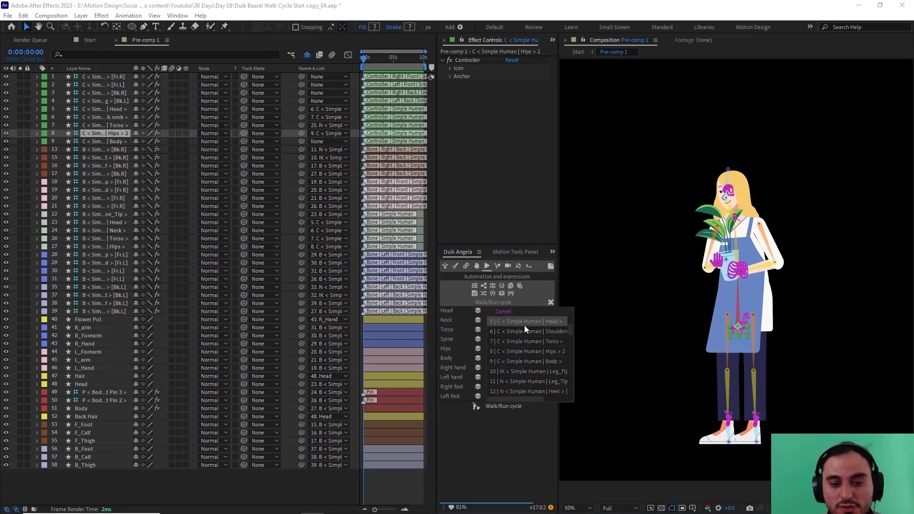
click(543, 322)
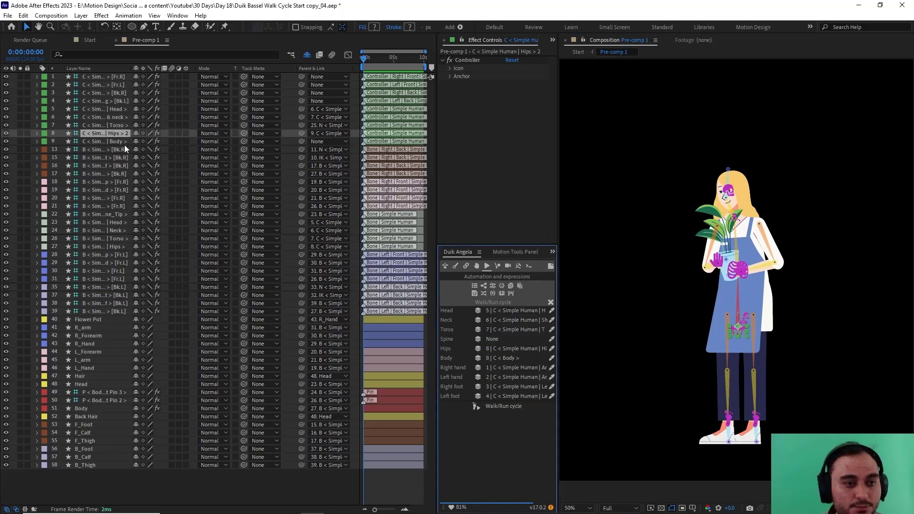
click(118, 110)
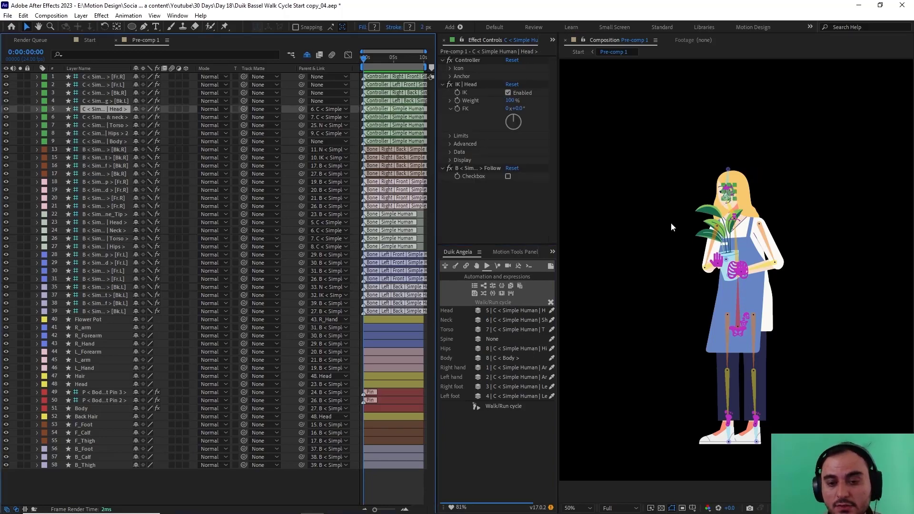
click(504, 320)
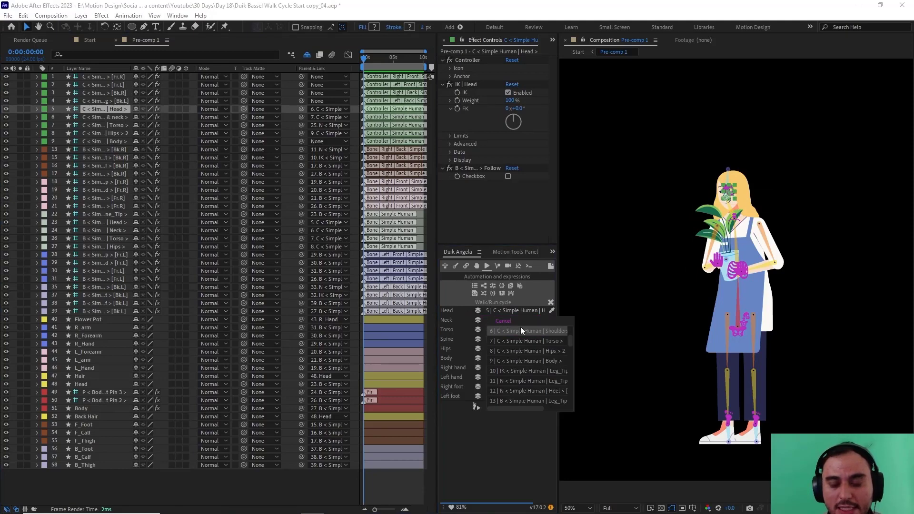
drag(522, 406, 535, 407)
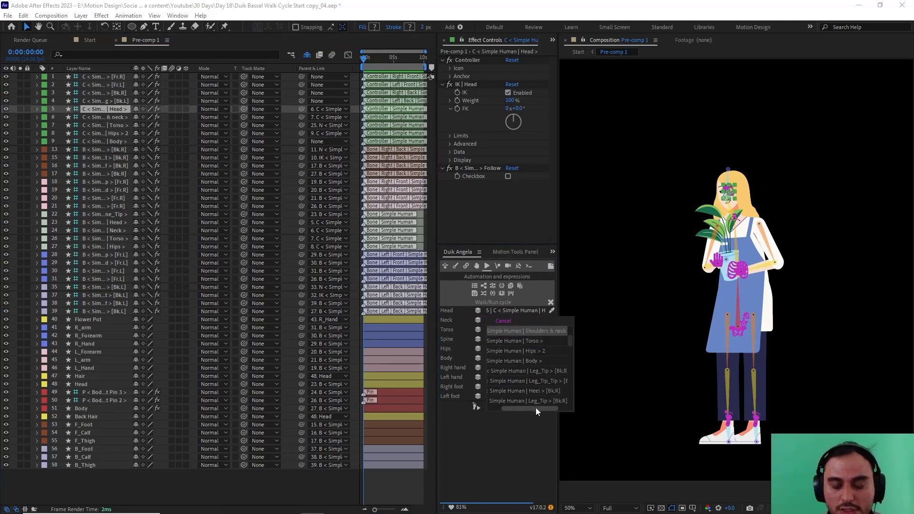
click(535, 408)
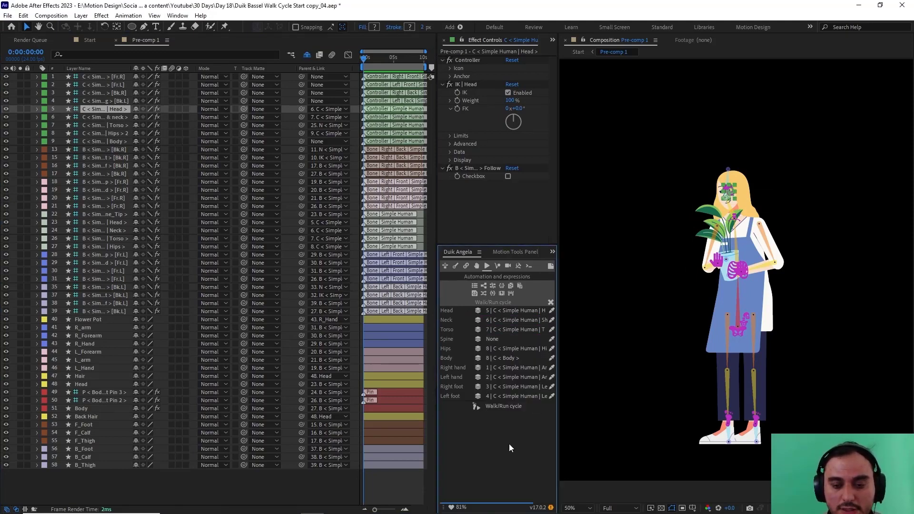
Check the controllers assigned to Torso and Hips in the Walk/Run cycle options.
click(506, 330)
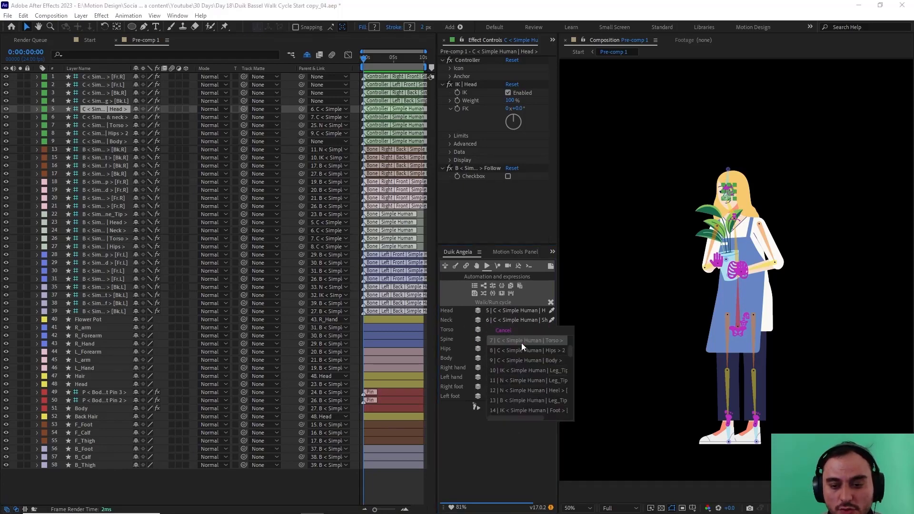
click(492, 459)
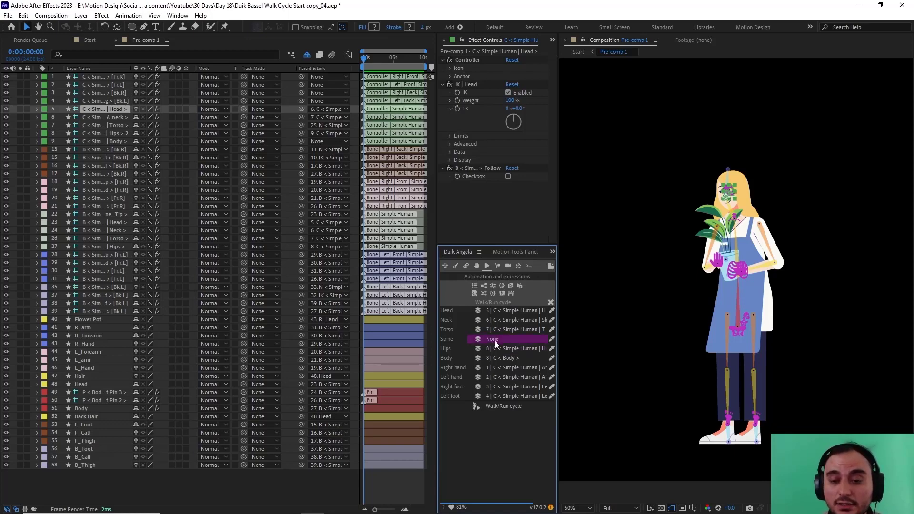
click(510, 348)
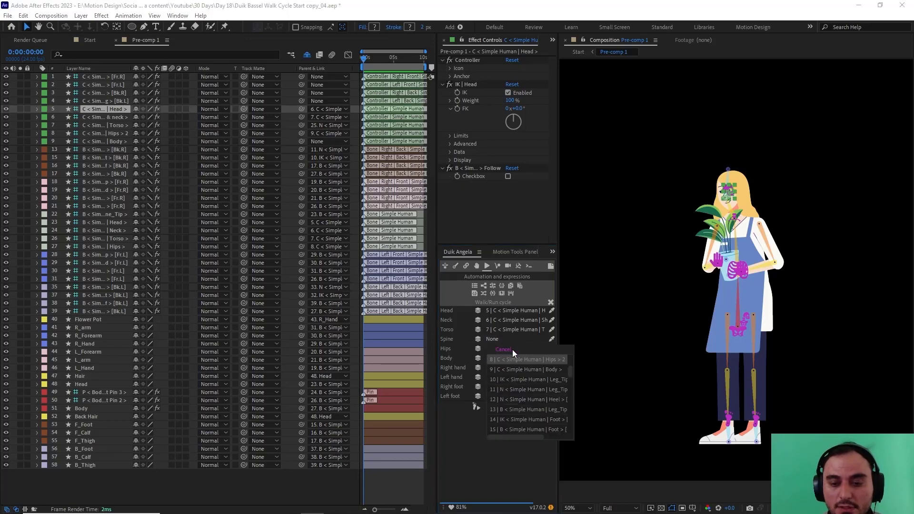
click(523, 362)
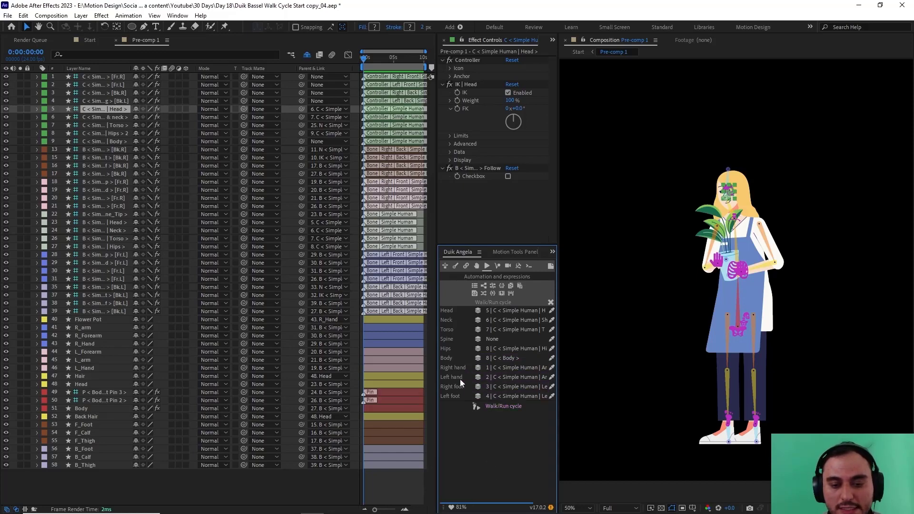
Widen the Duik options and assign the layer 2 Simple Human Arm [Fr.L] controller as the right hand.
drag(438, 379, 425, 379)
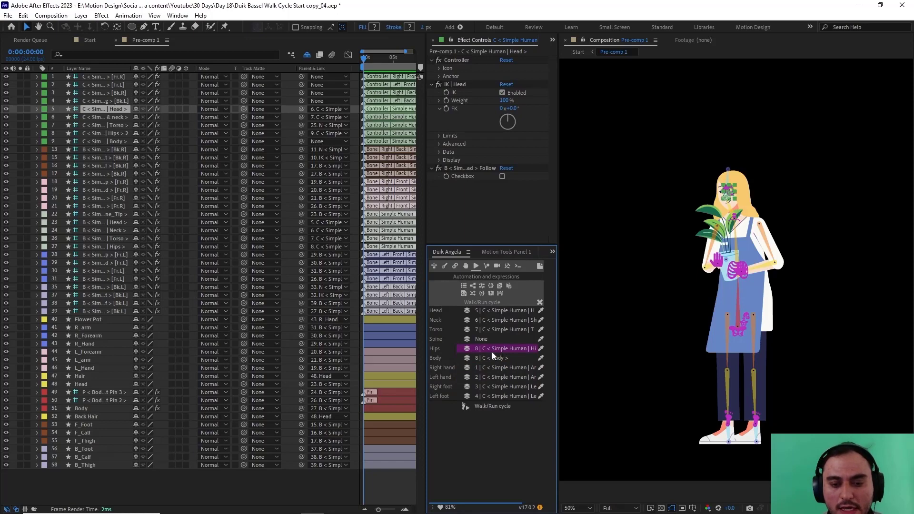
click(496, 370)
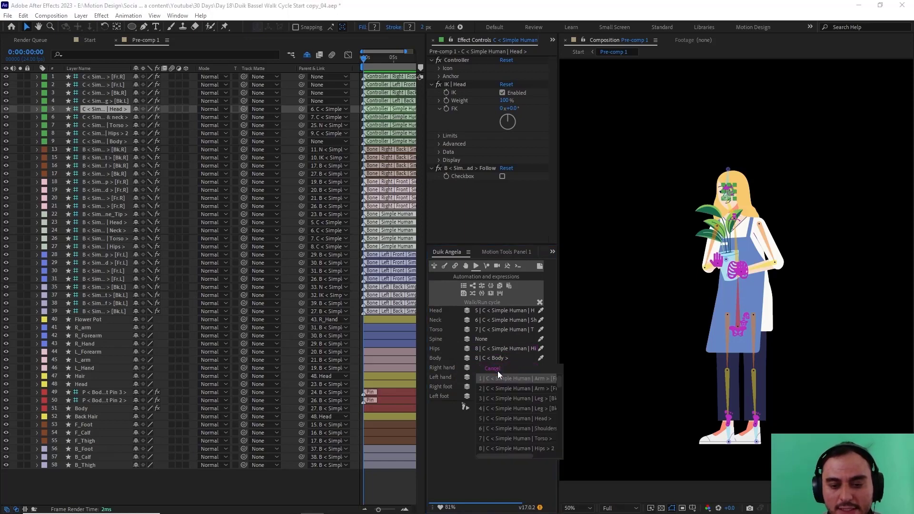
drag(512, 455, 515, 454)
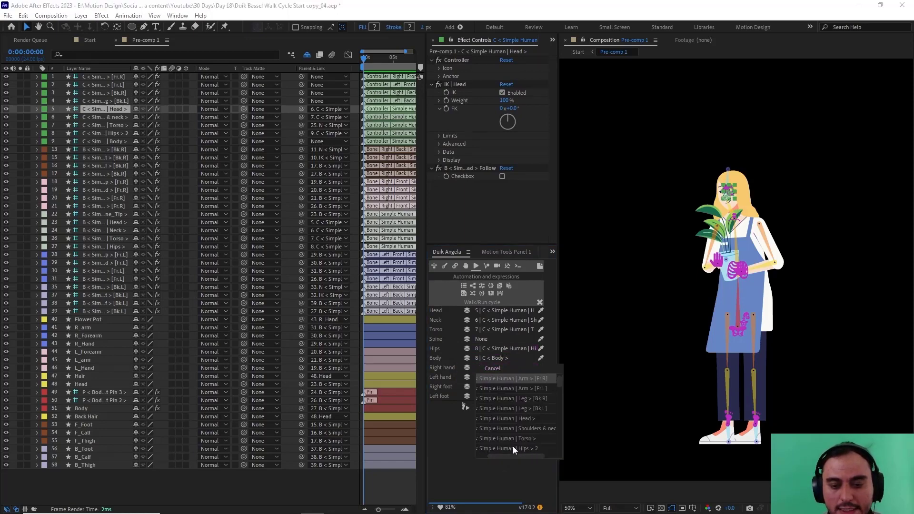
click(528, 379)
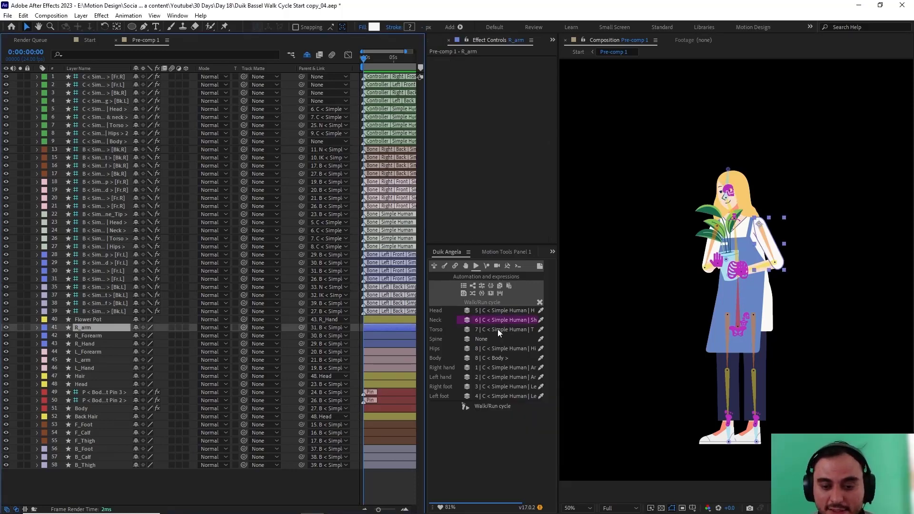
click(517, 368)
drag(518, 457, 533, 453)
click(511, 388)
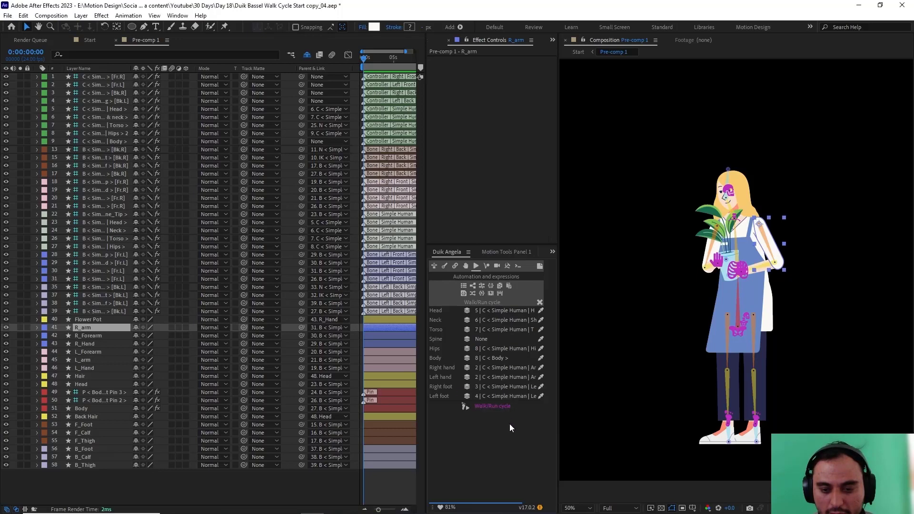
Assign the layer 1 Simple Human Arm [Fr.R] controller as the left hand of the walk cycle.
click(528, 378)
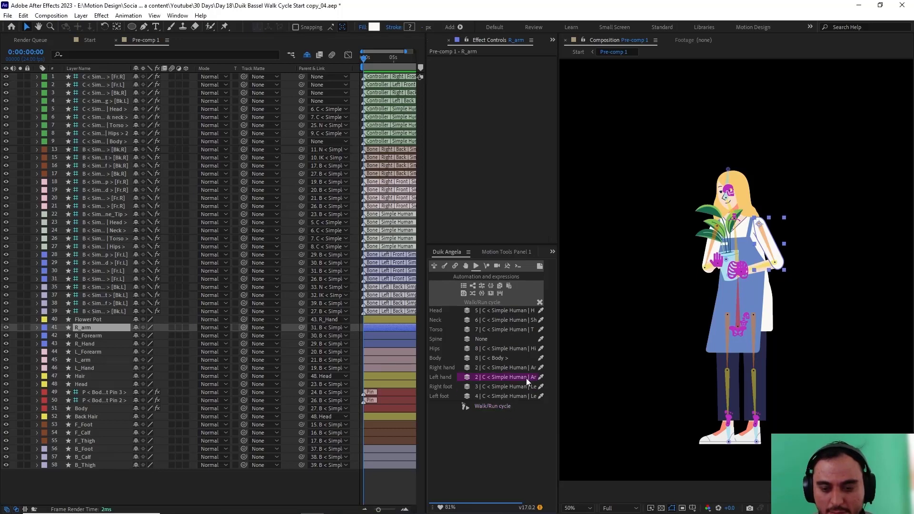
scroll(510, 462, down, 3)
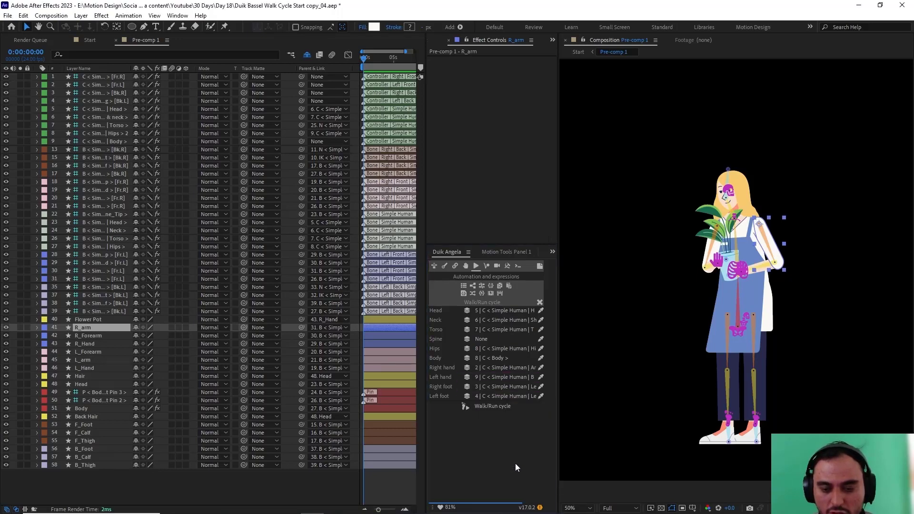
scroll(531, 414, up, 1)
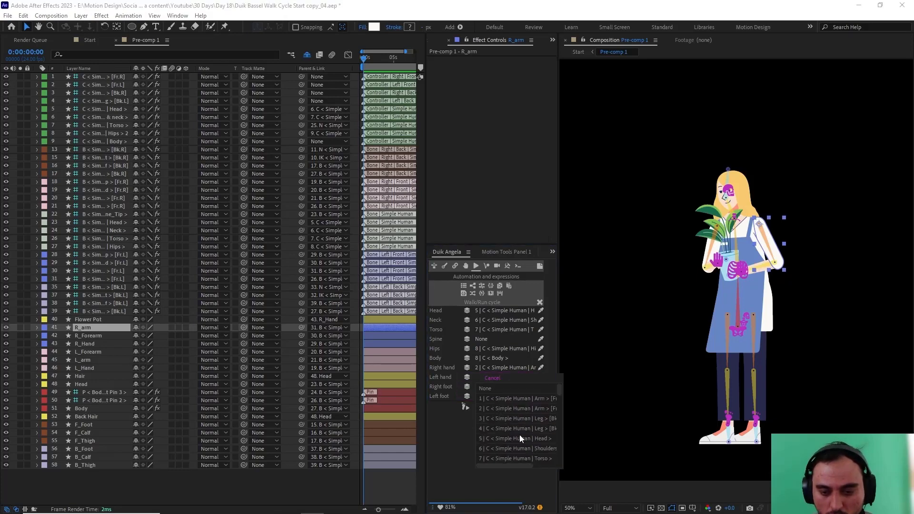
scroll(508, 464, up, 2)
drag(509, 464, 518, 464)
click(514, 398)
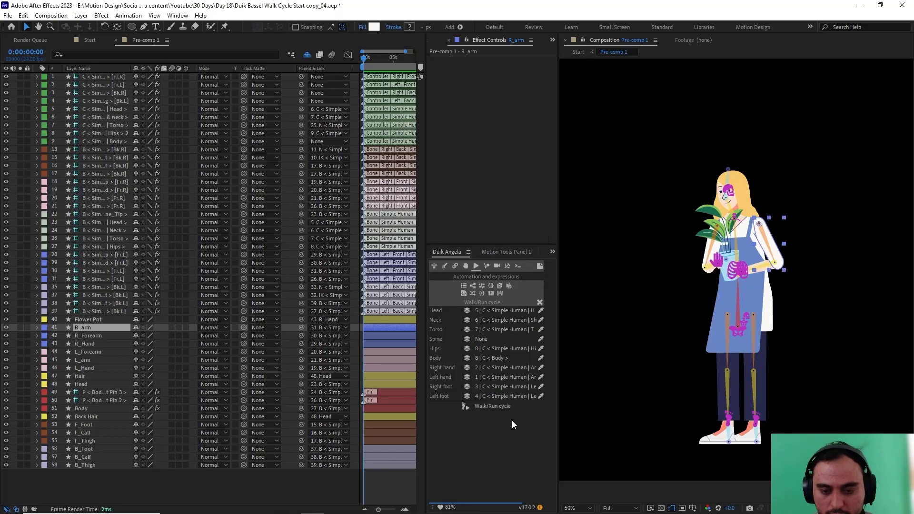
Check the leg controllers assigned to the right and left foot against the Leg [Bk.R] controller and the F_Foot layer.
click(500, 387)
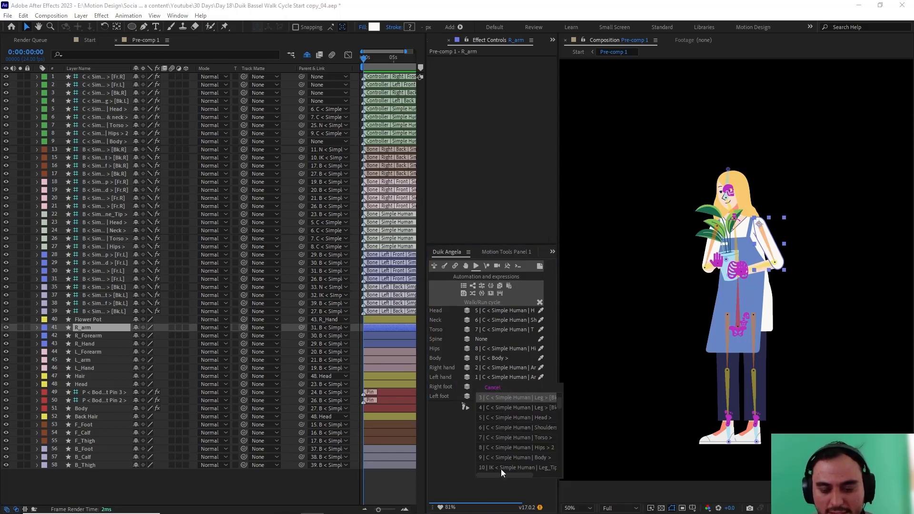
scroll(504, 475, right, 1)
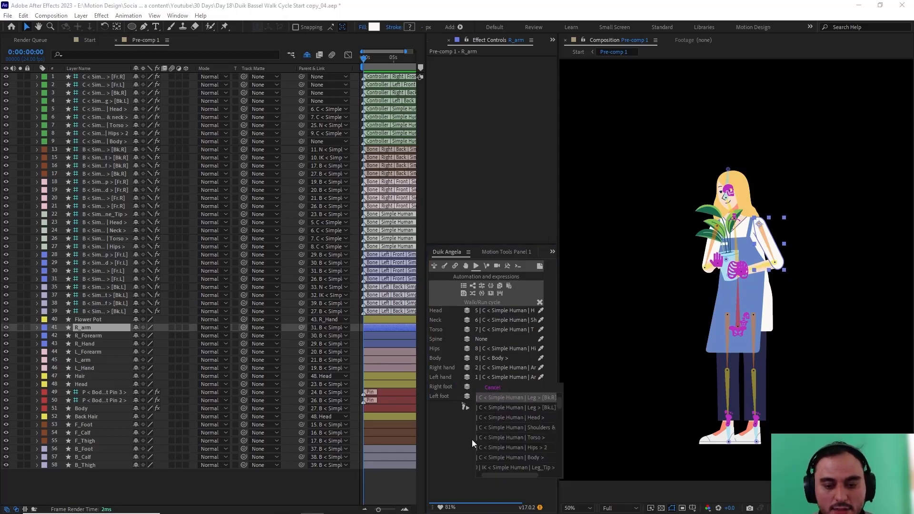
click(455, 432)
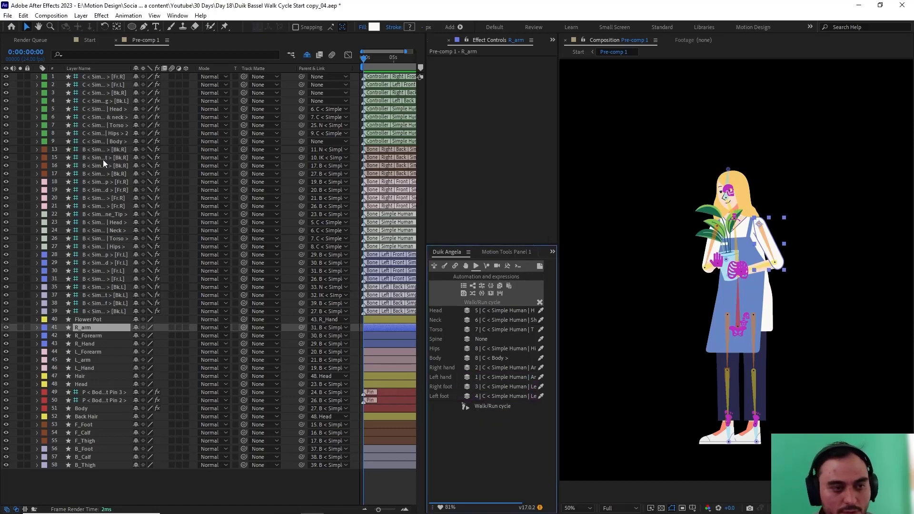
click(116, 93)
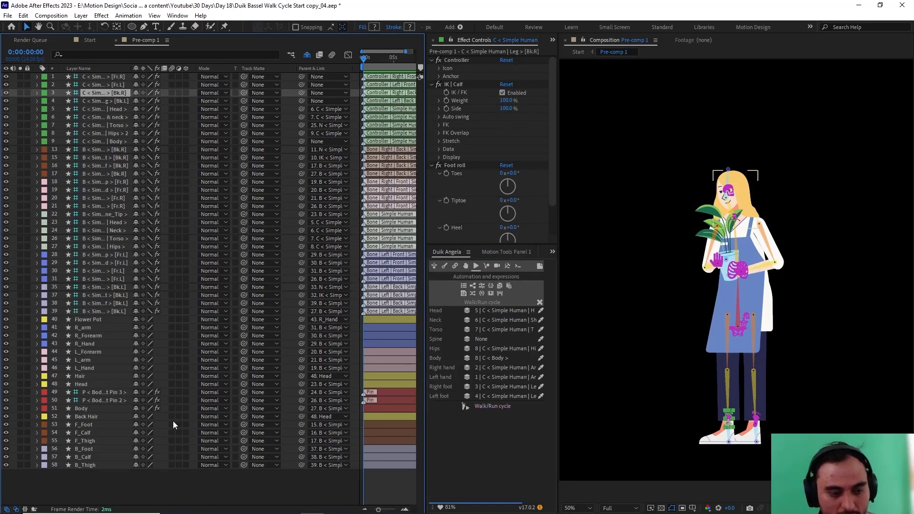
click(86, 425)
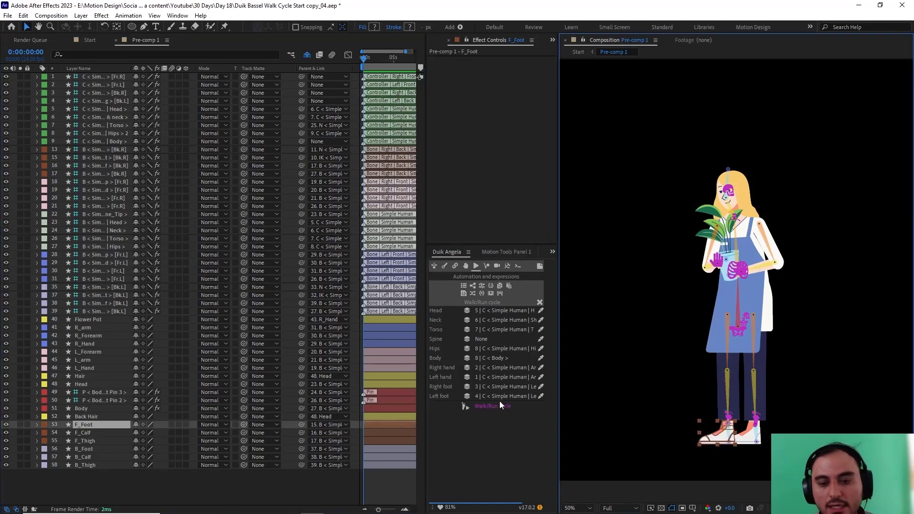
click(515, 396)
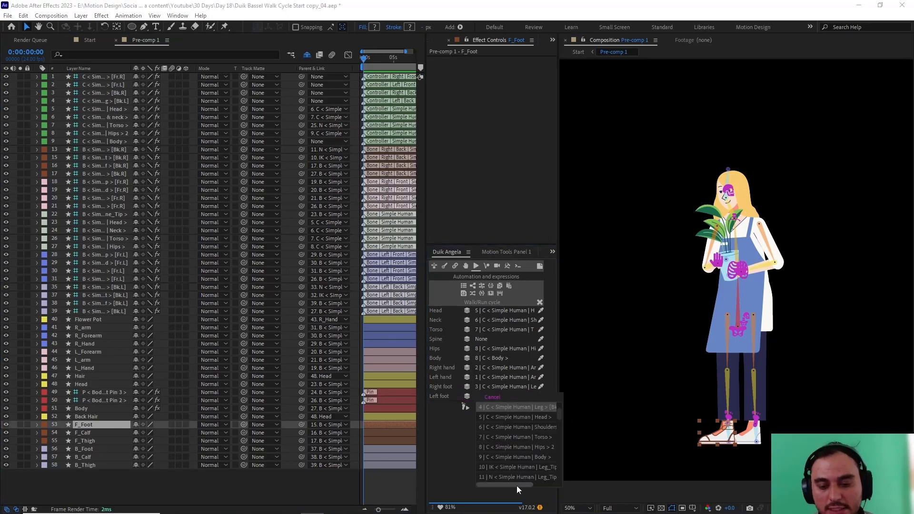
scroll(513, 484, up, 2)
click(478, 429)
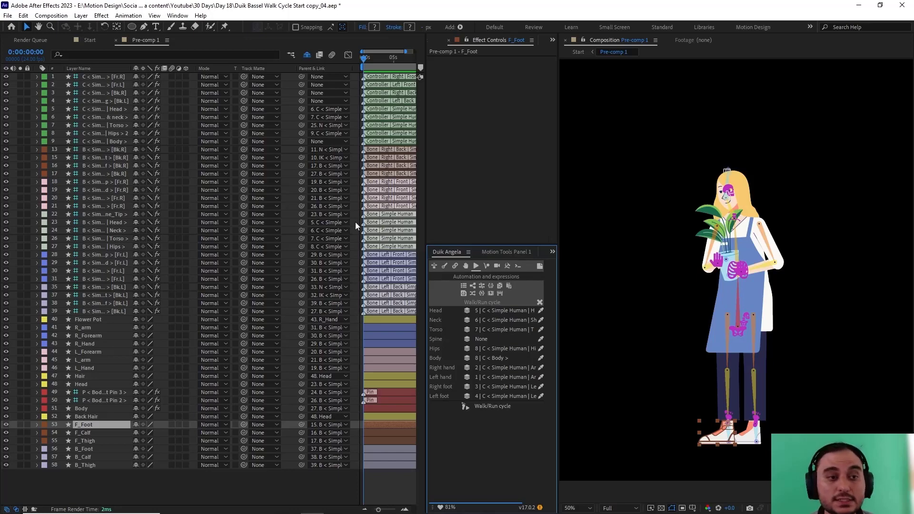
Select all nine controller layers, from the right arm through Body, and create the Walk/Run cycle from them.
click(104, 140)
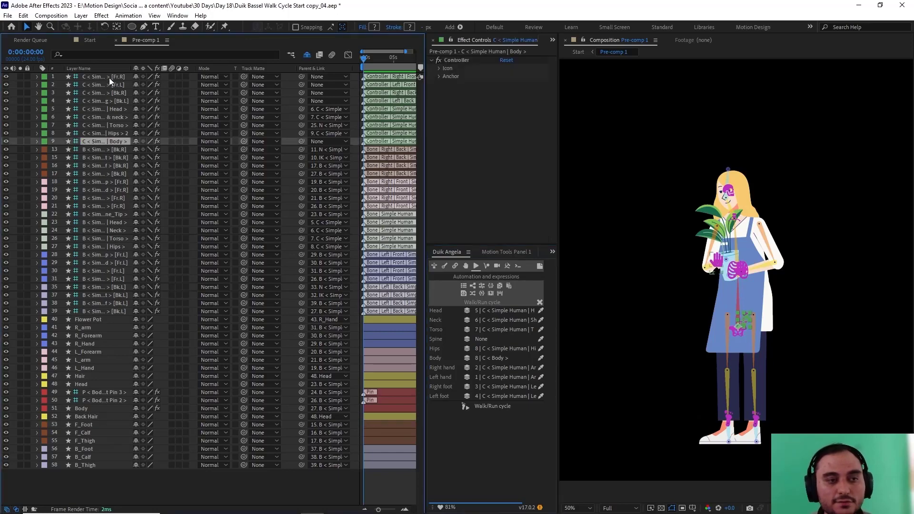
shift+click(109, 78)
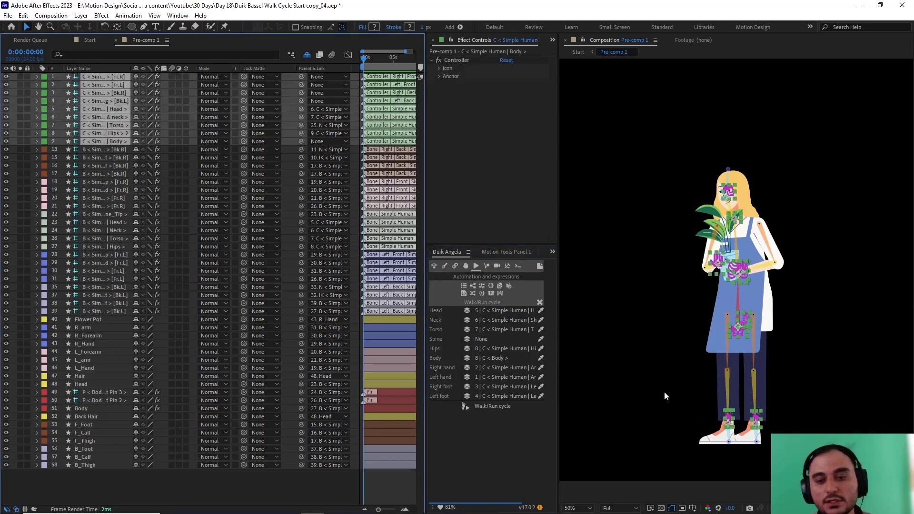
click(492, 407)
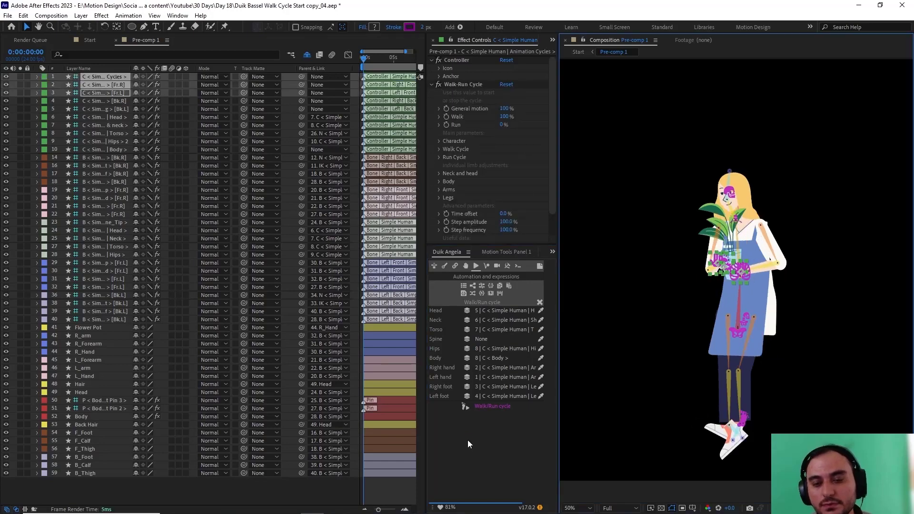
Preview the generated walk cycle and return the playhead to the start of the composition.
key(space)
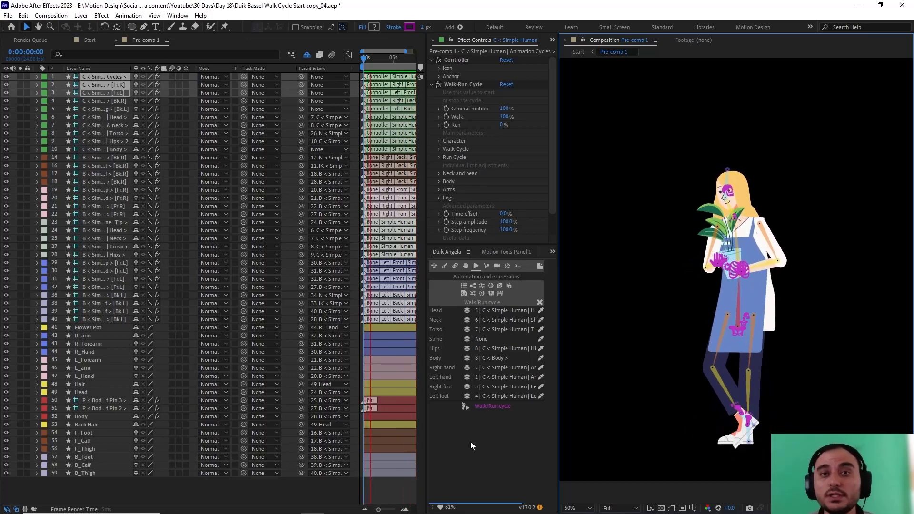
click(285, 487)
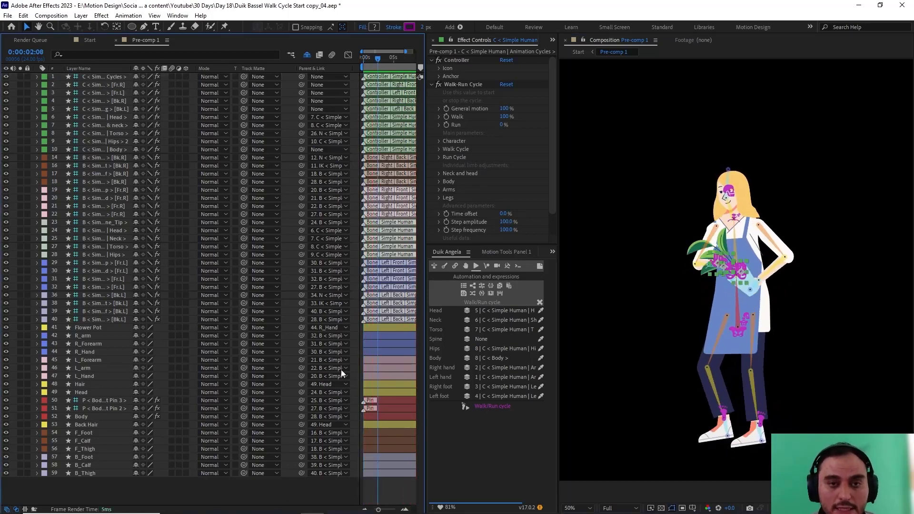
drag(376, 58, 183, 62)
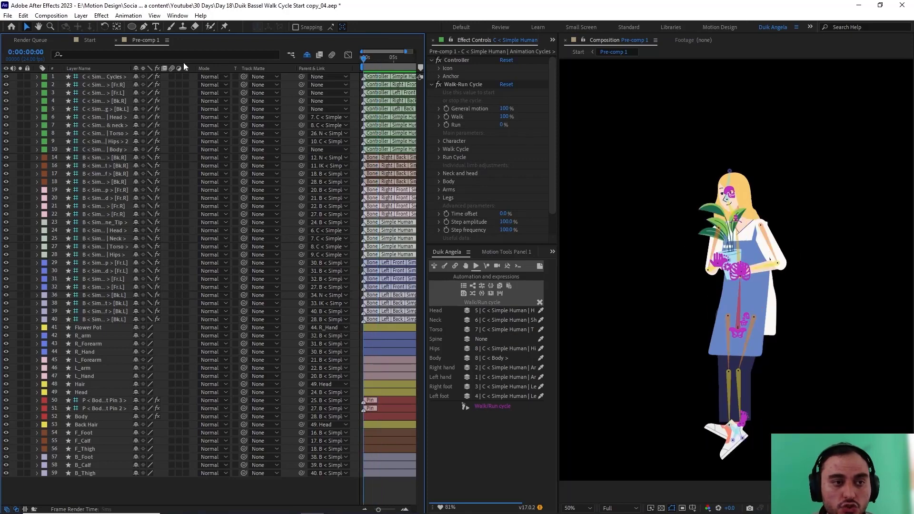
Select the Animation Cycles controller layer and examine its Walk-Run Cycle parameters with the Controller effect collapsed.
click(112, 78)
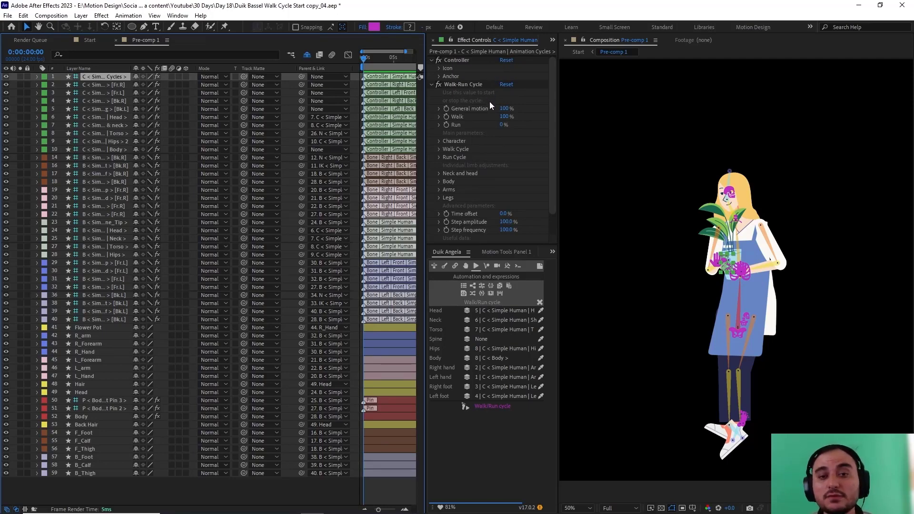
click(431, 61)
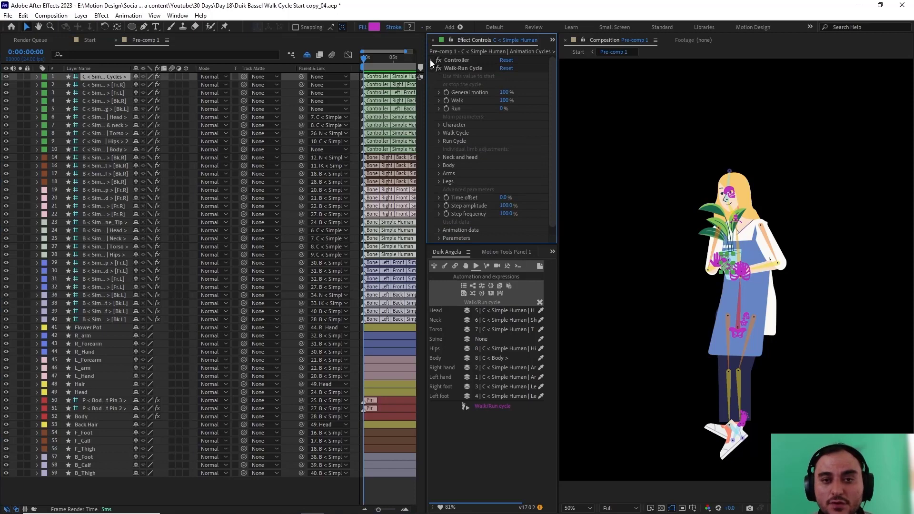
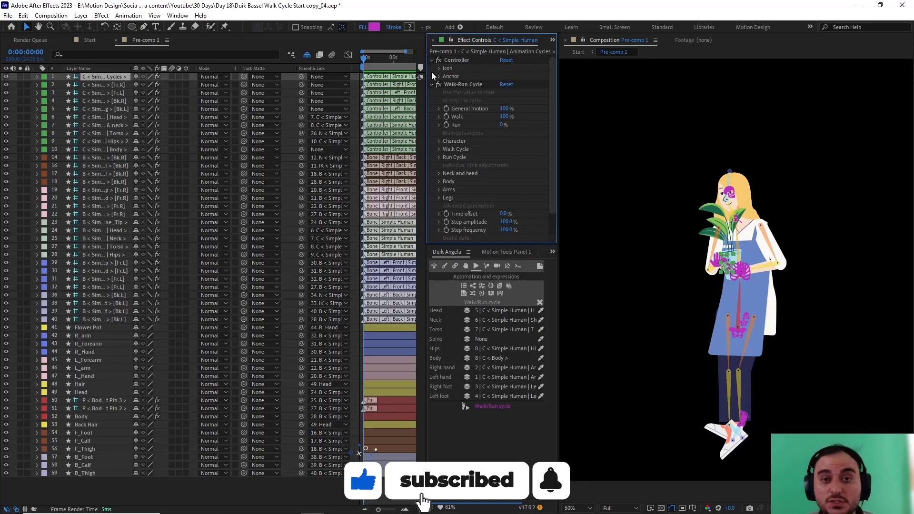
Collapse the Controller effect, raise the General motion of the Walk-Run Cycle to 167 % and preview the animation.
click(432, 61)
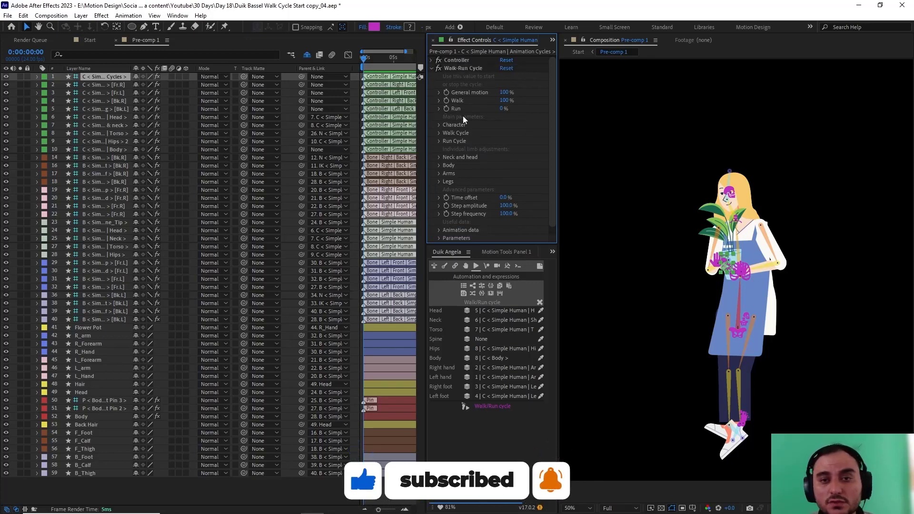
click(471, 69)
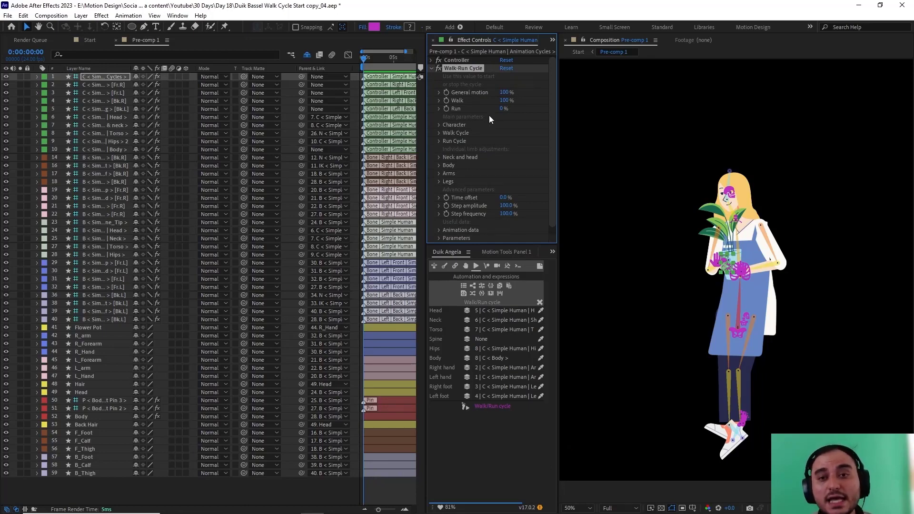
drag(504, 93, 544, 101)
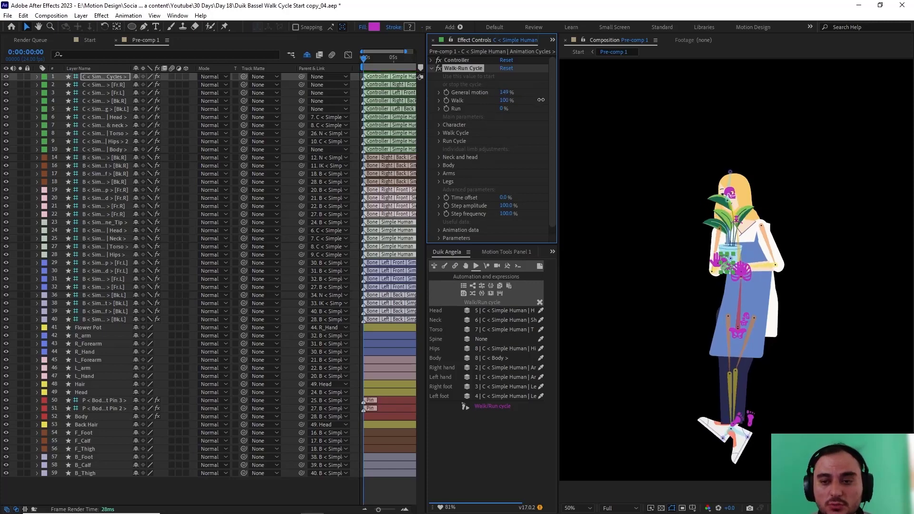
key(space)
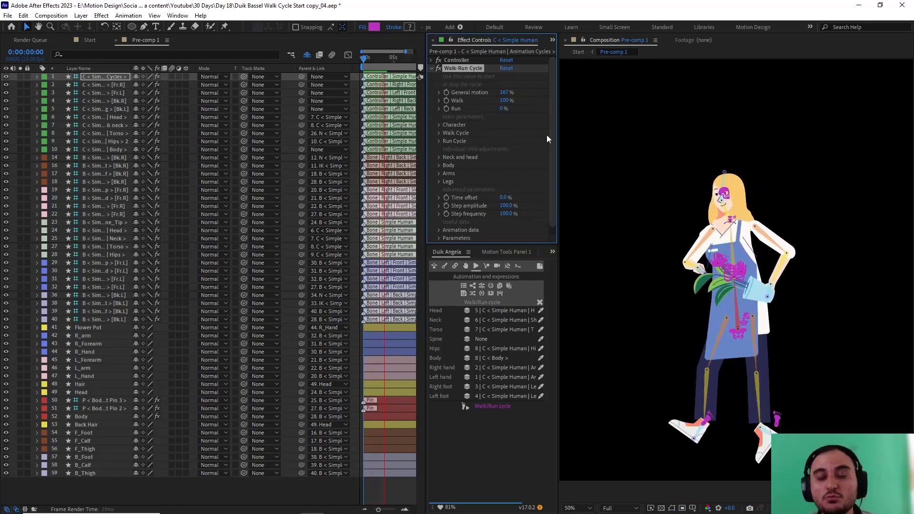
key(space)
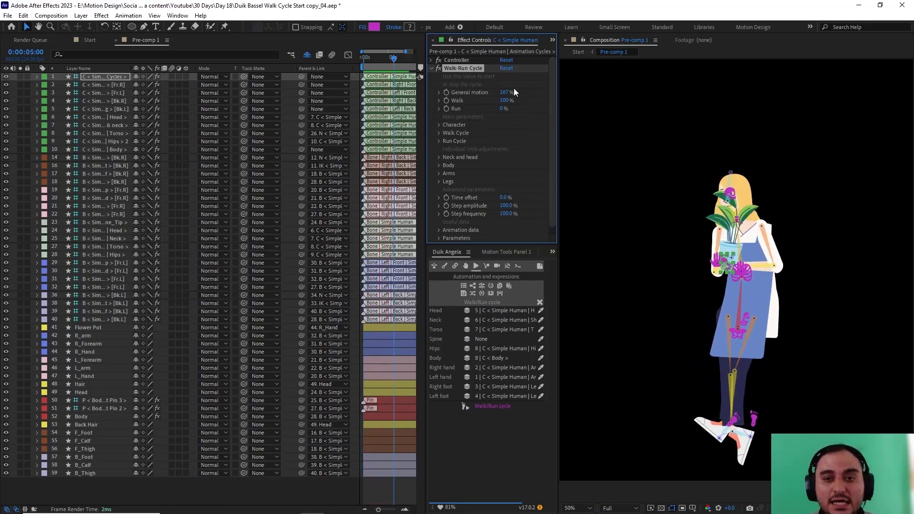
Try the General motion at 0 % to stop the cycle, and restore it to 100 %.
key(Return)
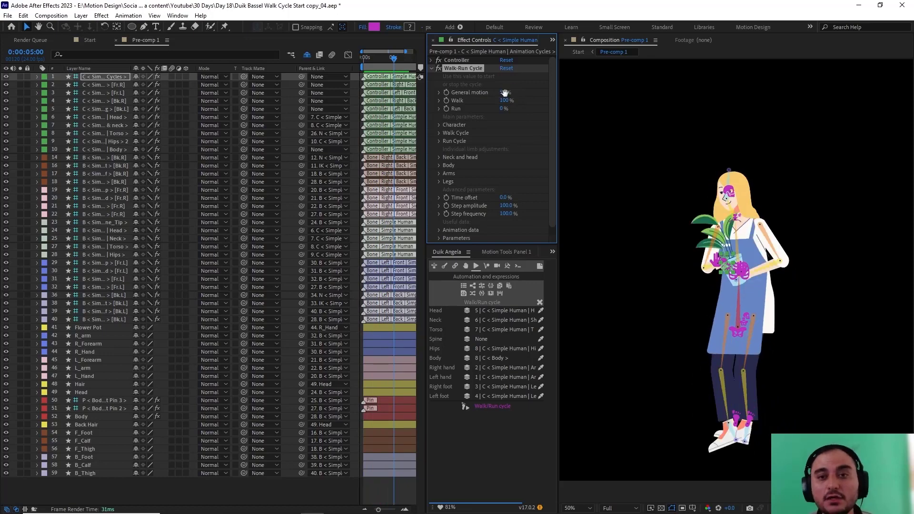
key(space)
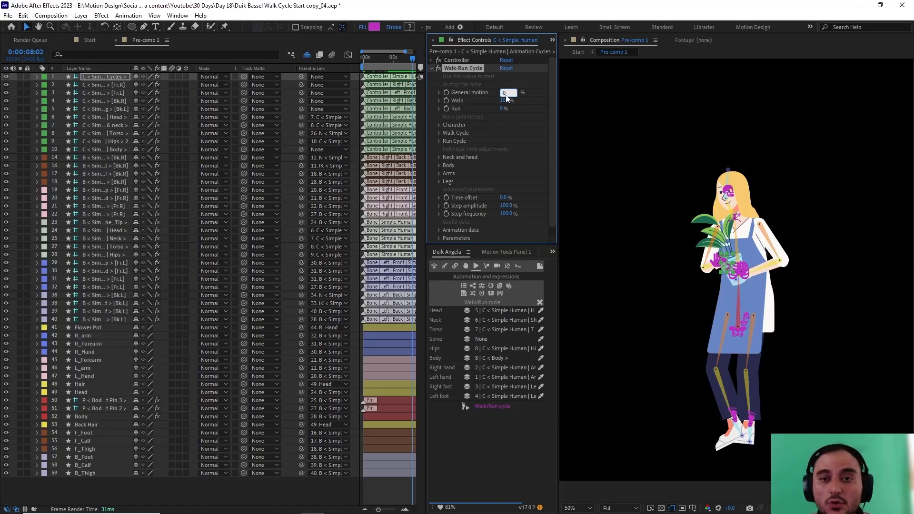
key(Return)
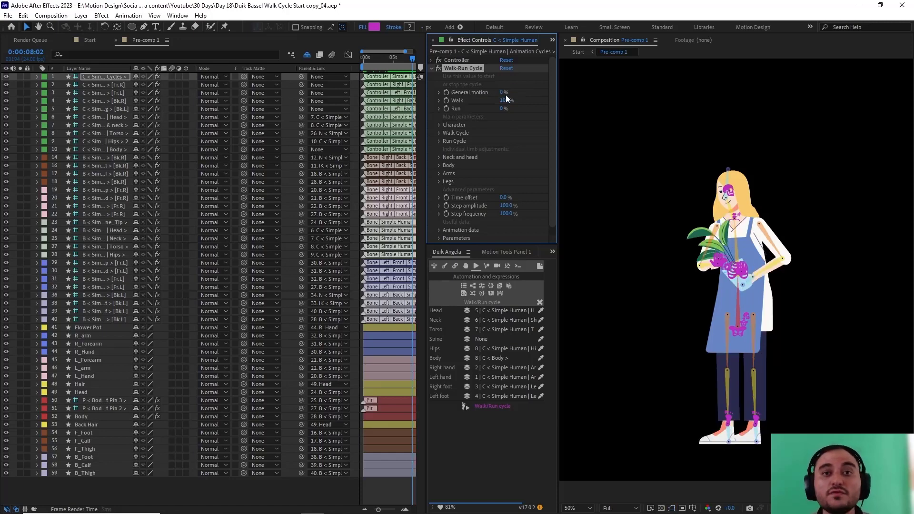
click(502, 92)
text(100)
key(Return)
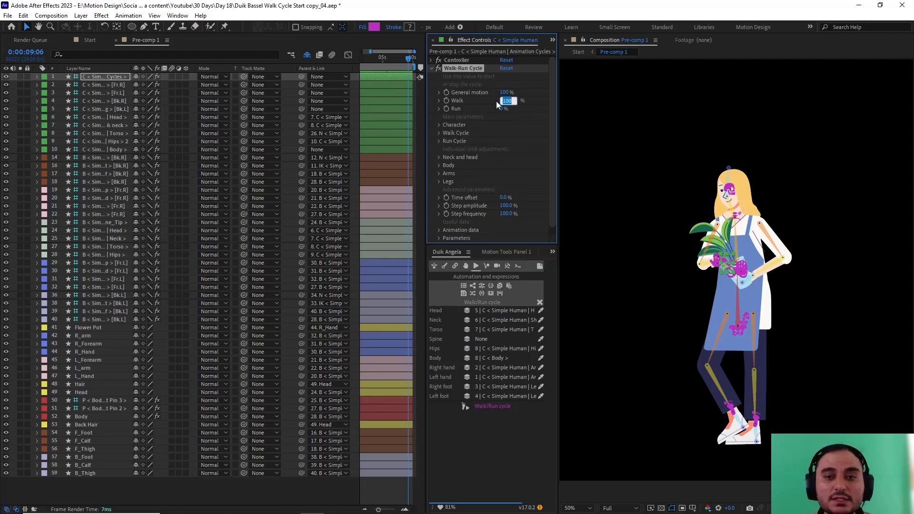
Set Walk to 0 % and Run to 100 %, and preview the running cycle.
click(502, 108)
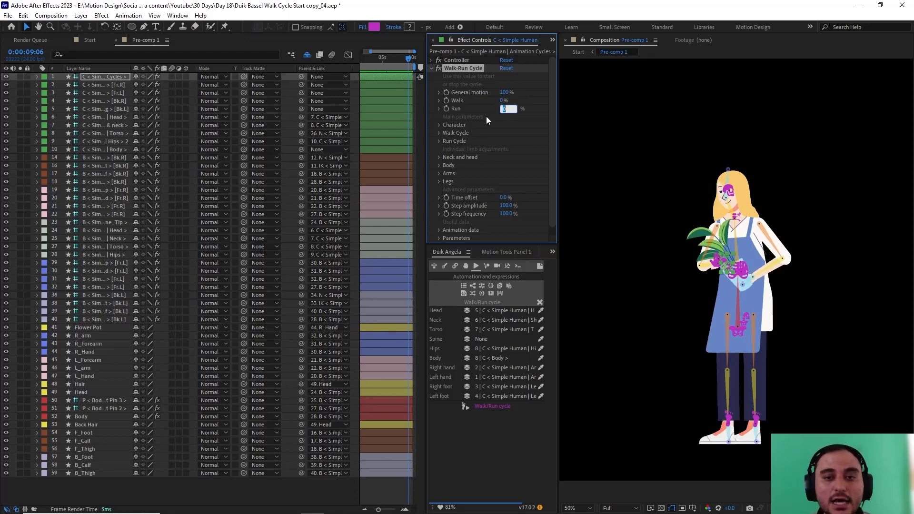
text(100)
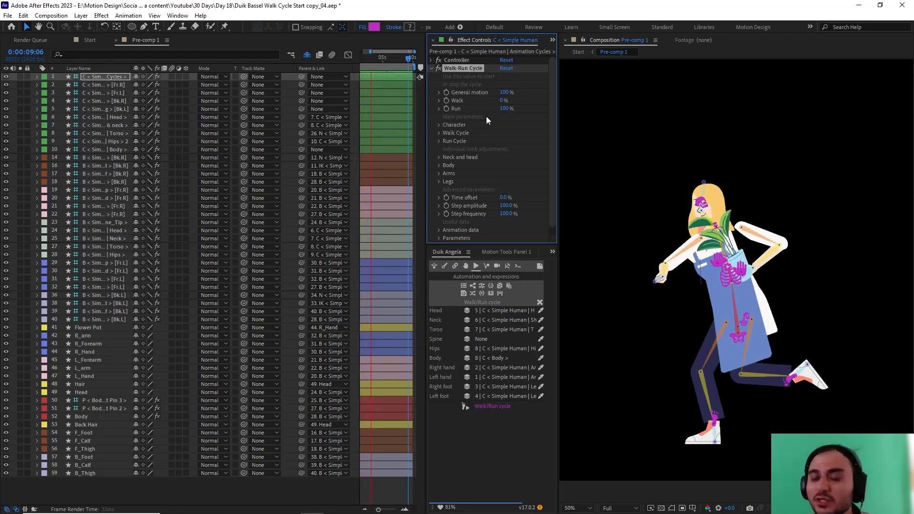
key(space)
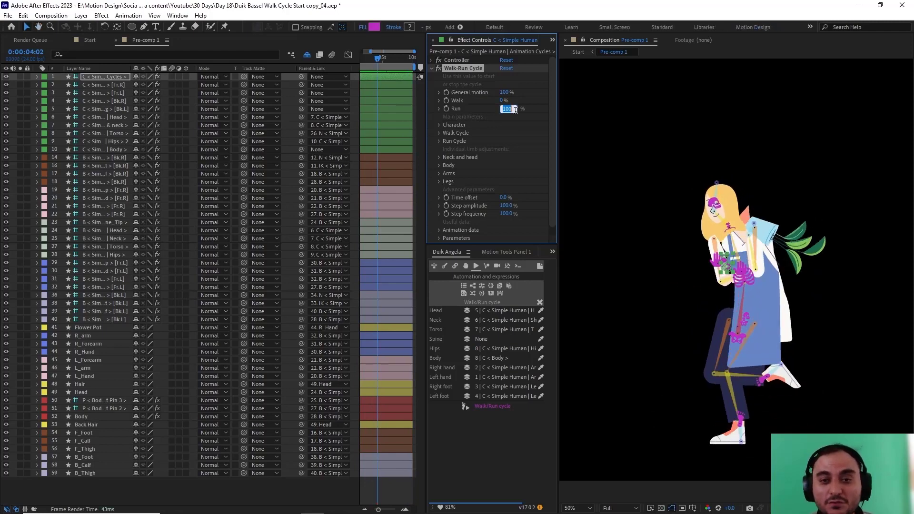
Switch the cycle back to walking with Walk at 100 % and Run at 0 %.
click(503, 100)
text(100)
key(Return)
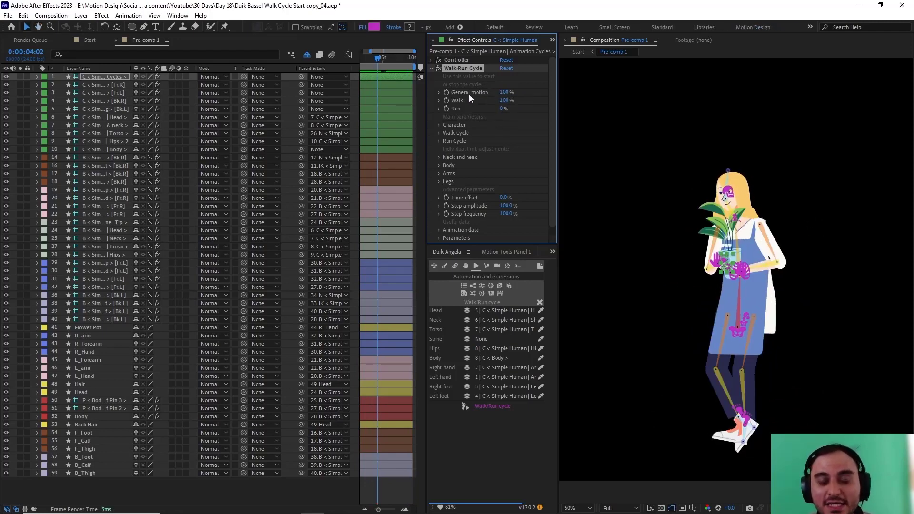
Expand the Character parameters, set the Height to 50 % and preview the walk.
click(439, 125)
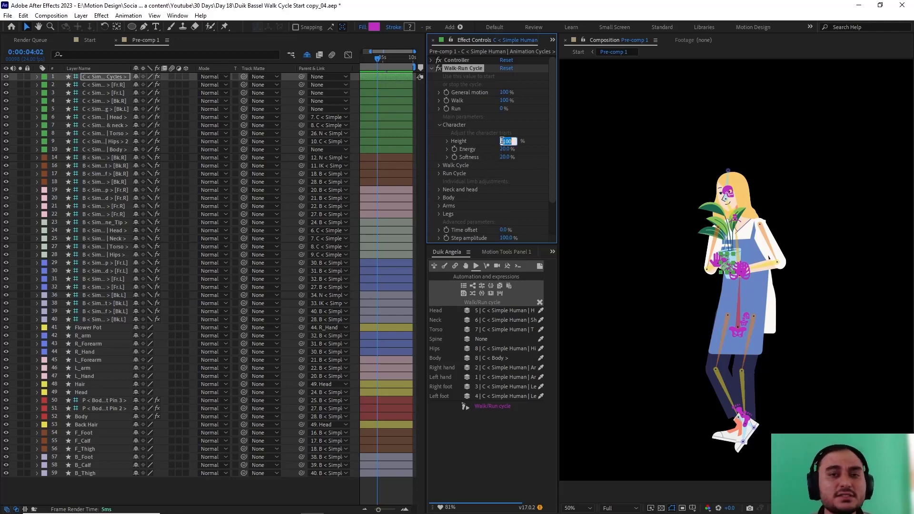
key(Return)
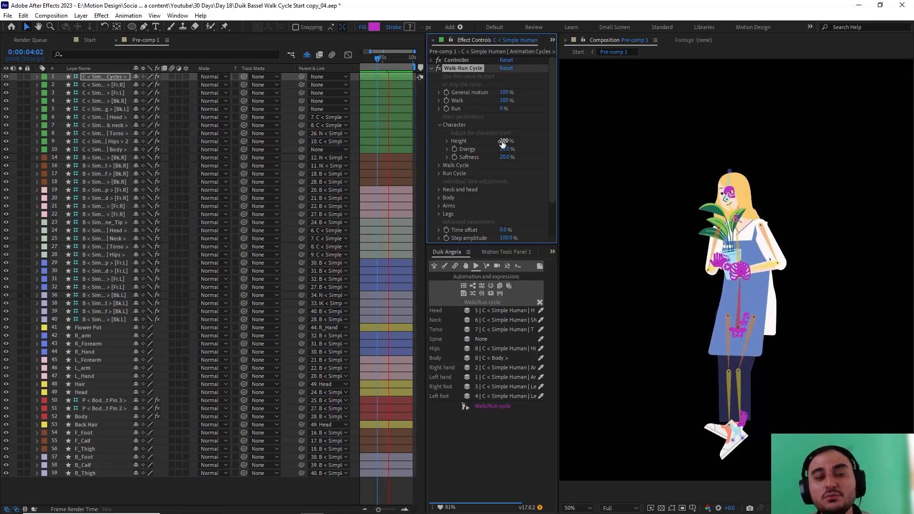
click(504, 142)
text(50)
key(Return)
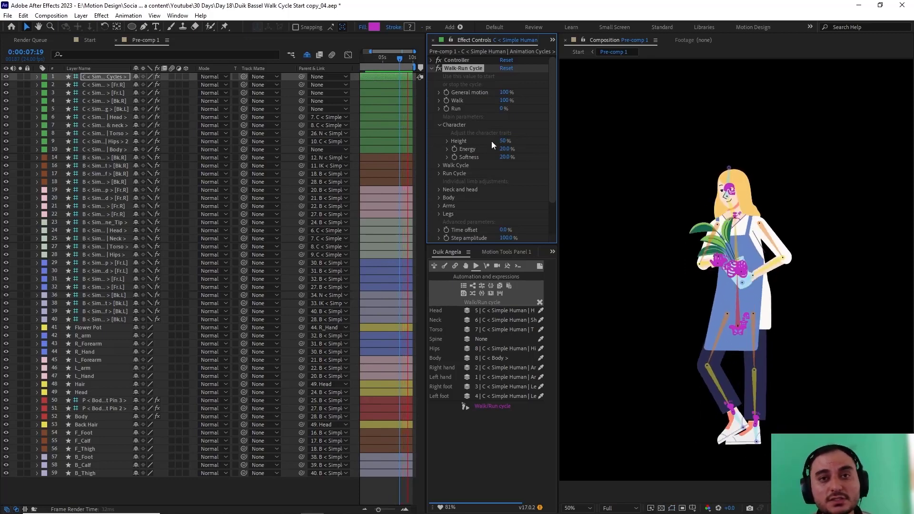
Restore the character's Height to 100 %.
click(495, 144)
text(100)
key(Return)
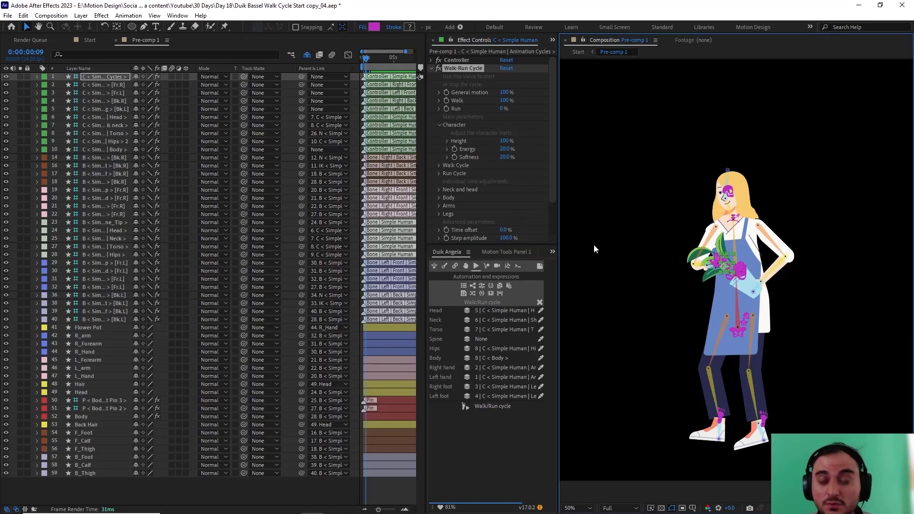
Preview the walk with the character's Energy at 50 %, and again with it raised to 129 %.
click(505, 149)
text(50)
key(Return)
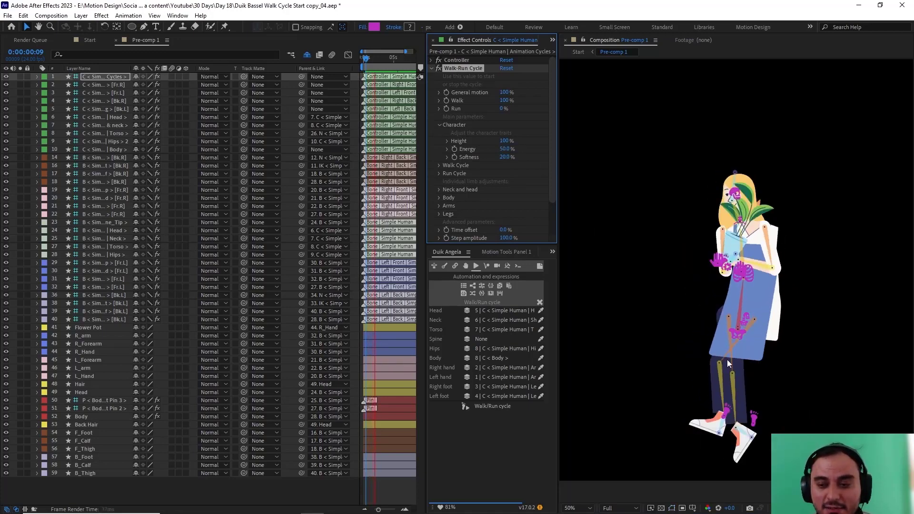
drag(510, 149, 547, 156)
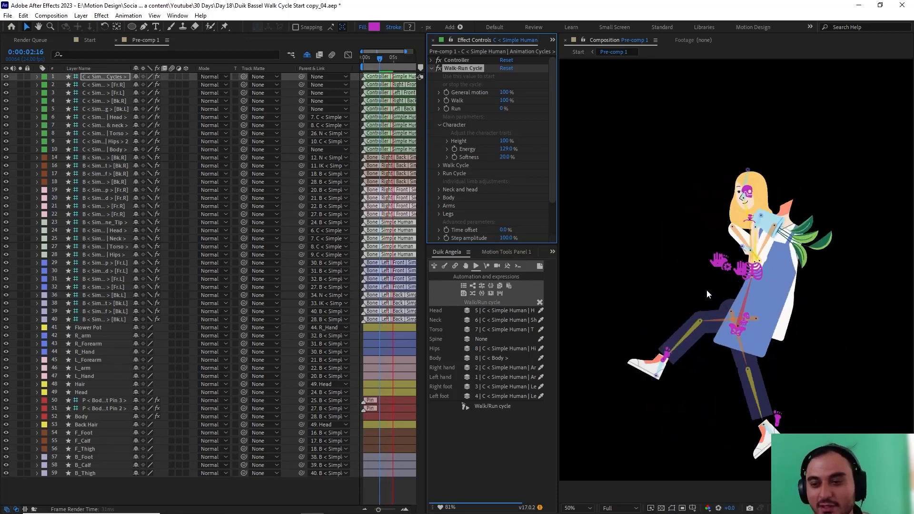
Restore the character's Energy to 20 %.
click(508, 151)
text(20)
key(Return)
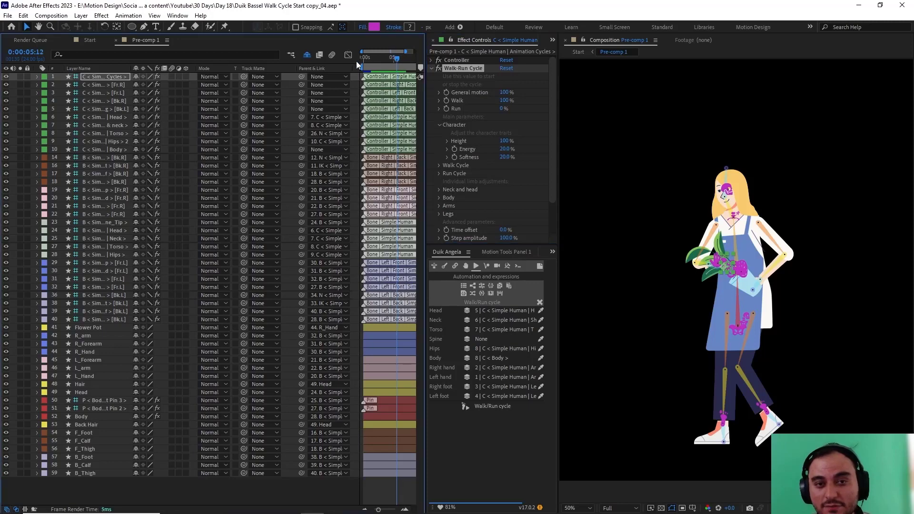
Try the character's Softness at 83 % from the start of the composition, and undo the change.
key(Home)
drag(504, 158, 539, 163)
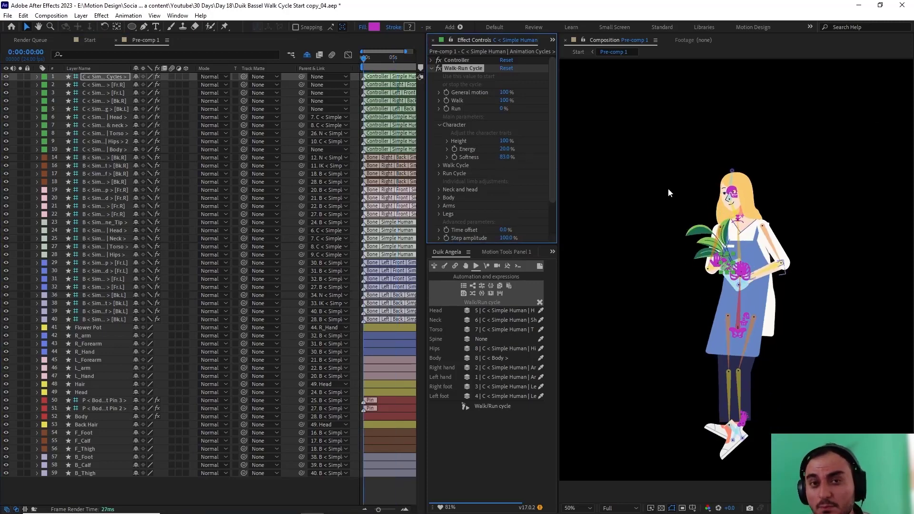
key(ctrl+z)
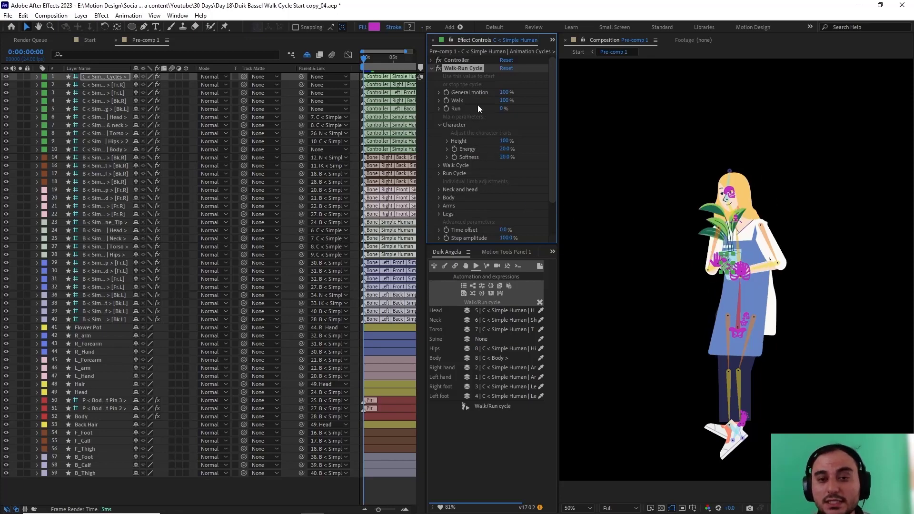
Expand Walk Cycle with Character collapsed, set the Walk speed to 100 % and preview the walk.
click(438, 166)
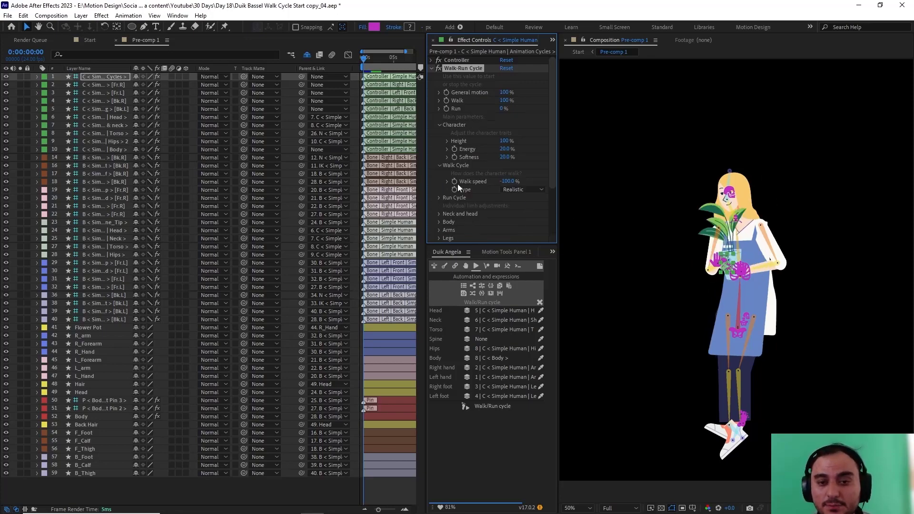
click(439, 125)
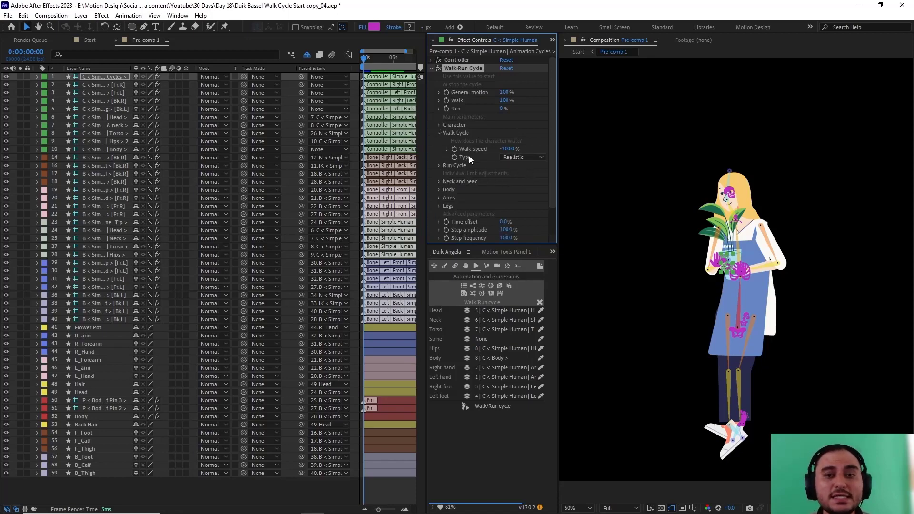
click(513, 149)
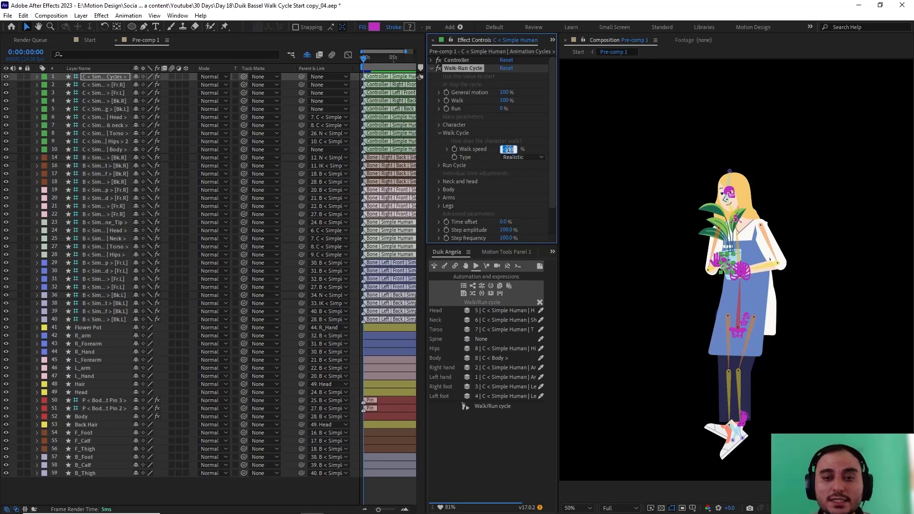
text(100)
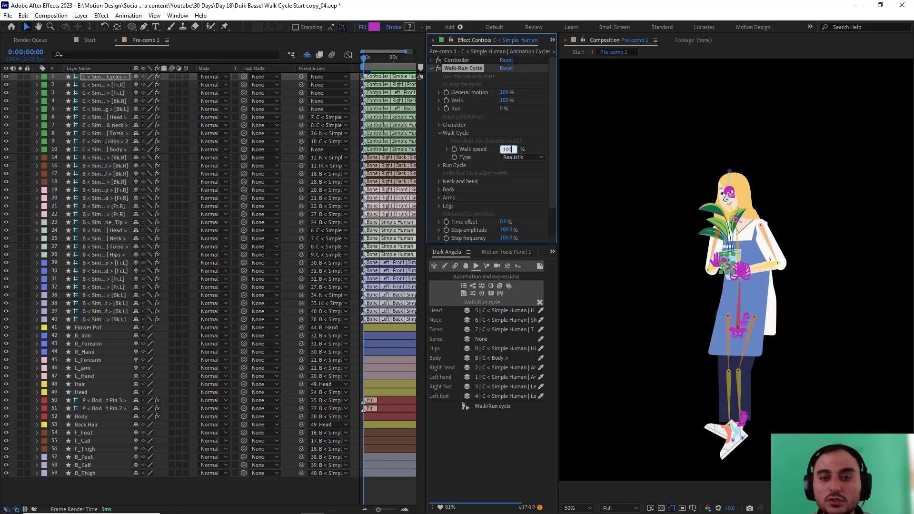
key(Return)
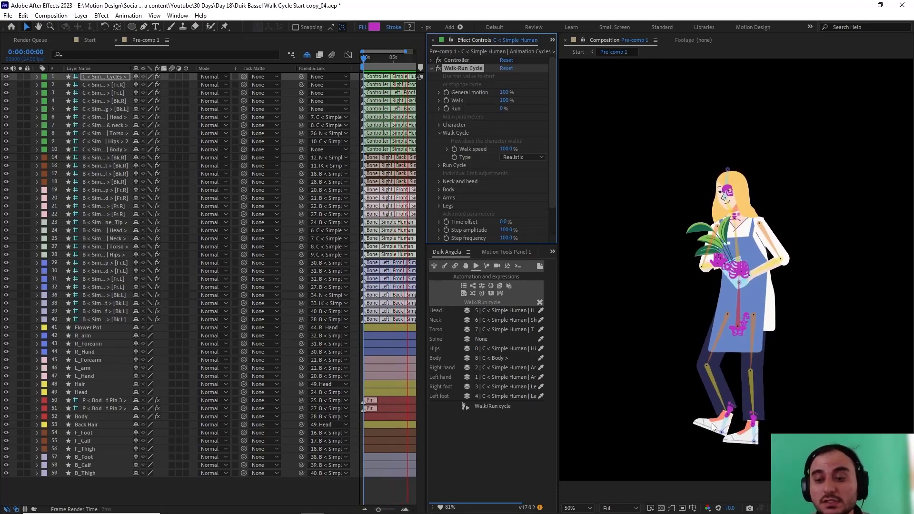
Restore the Walk speed to -100 %.
click(505, 149)
text(-100)
key(Return)
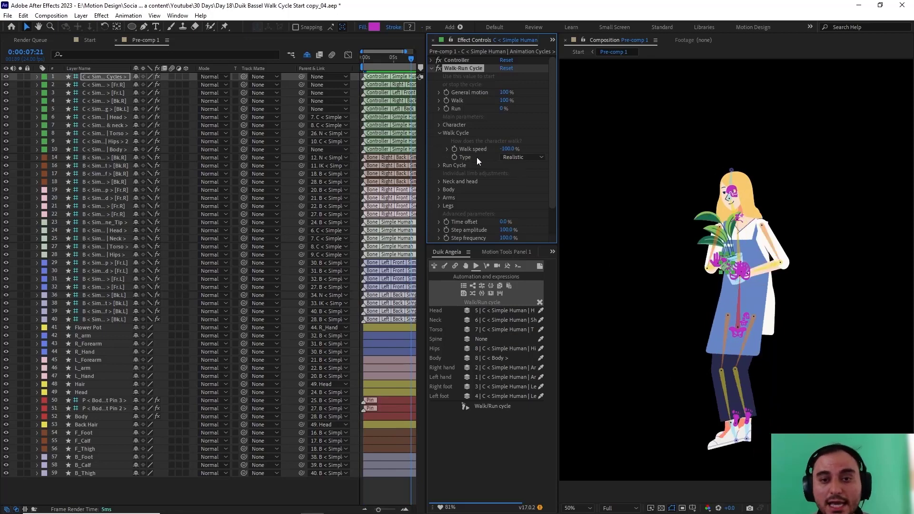
Preview the walk cycle with its Type set to Dancing, and restore the Type to Realistic.
click(513, 157)
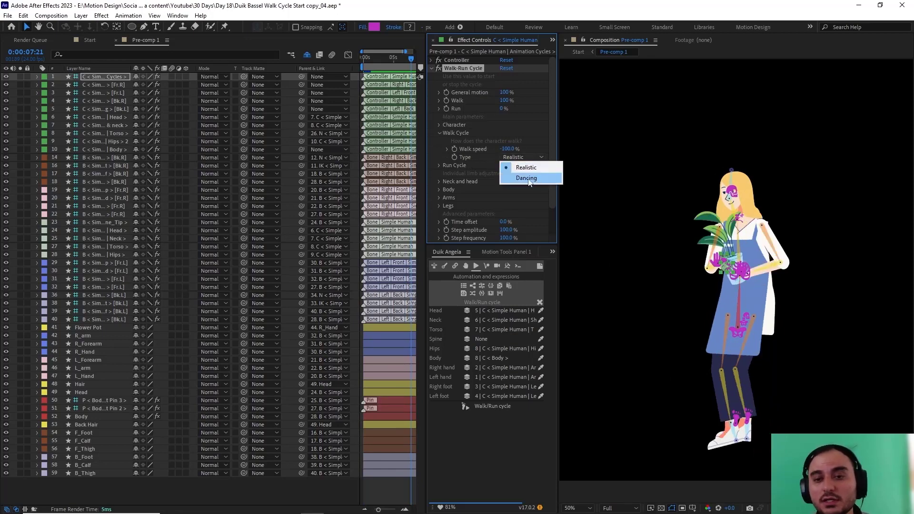
click(528, 179)
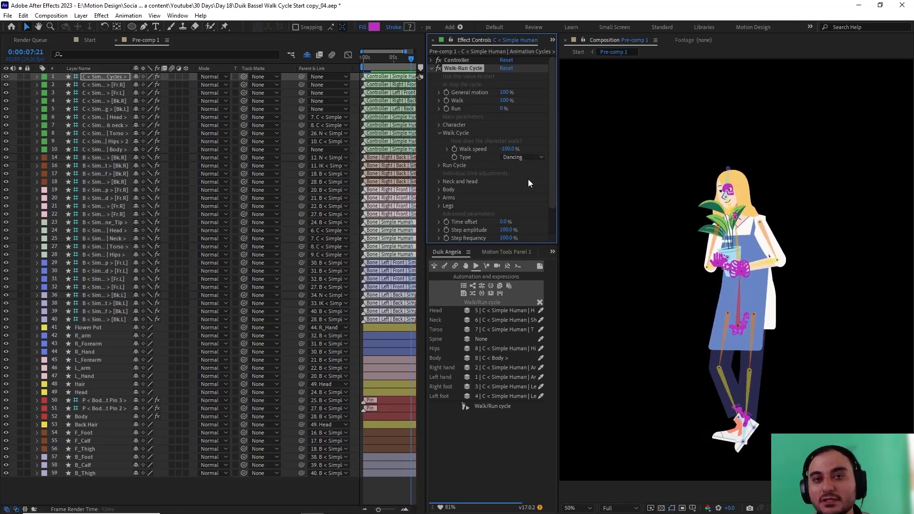
click(515, 153)
click(512, 168)
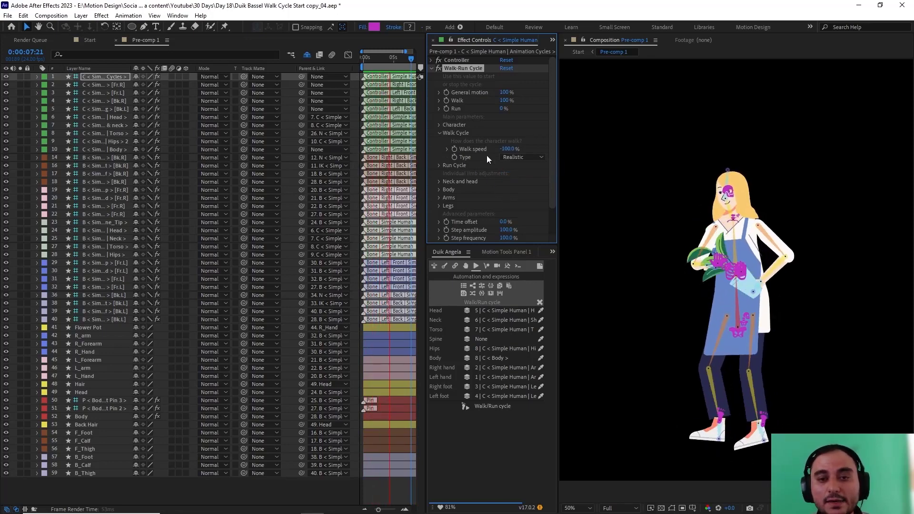
Examine the Run Cycle parameters and the Neck and head swing and softness parameters, keeping the finished groups collapsed.
click(439, 165)
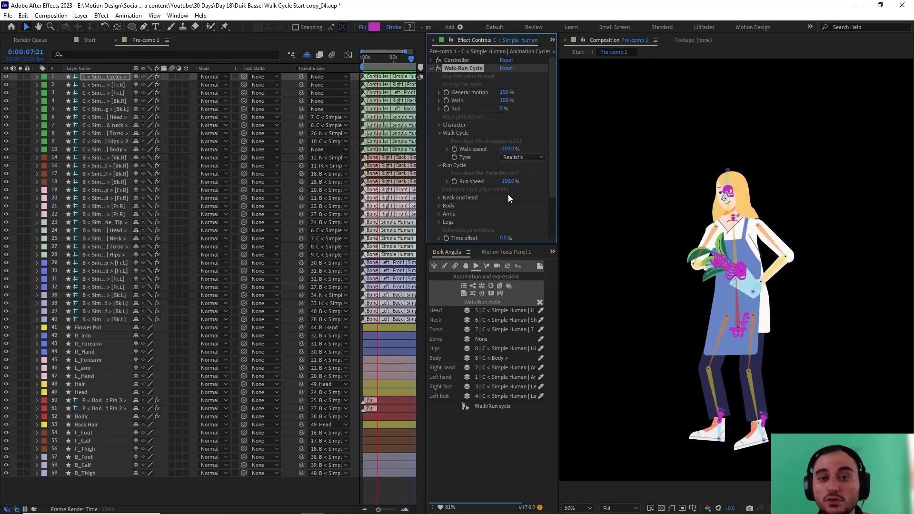
click(441, 133)
click(439, 141)
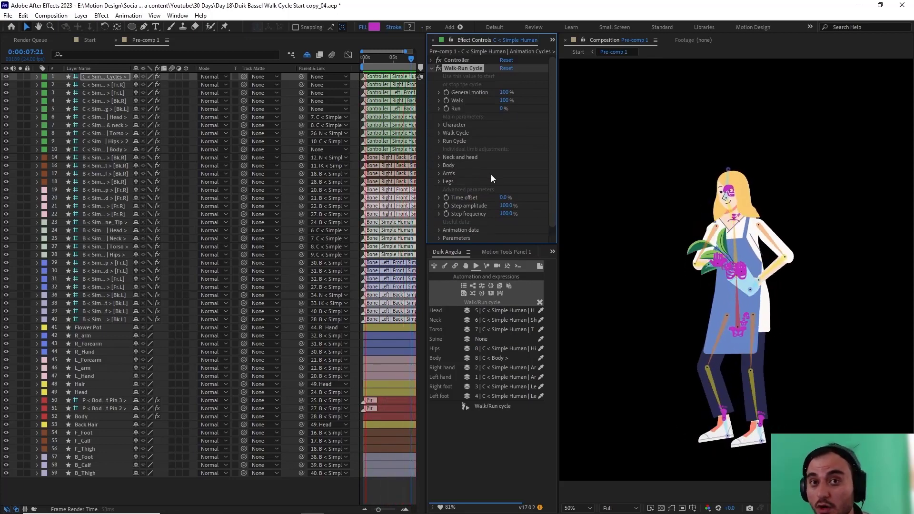
click(439, 157)
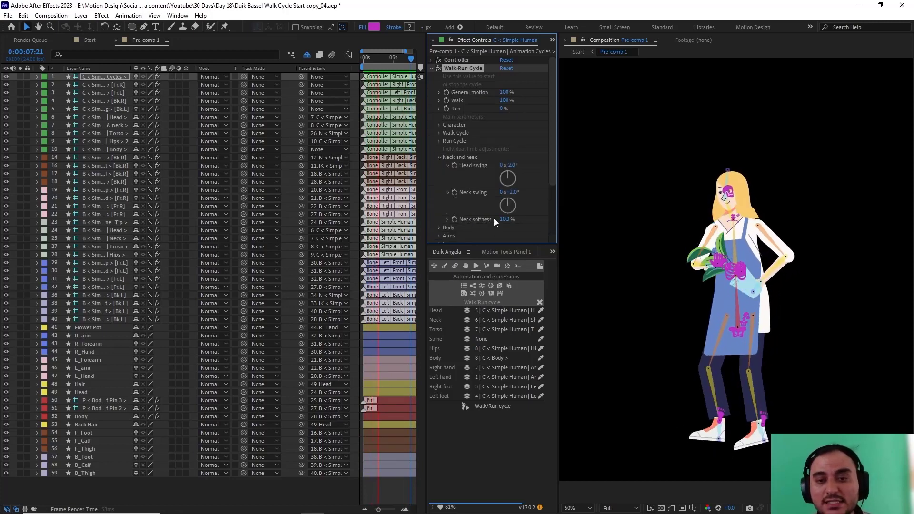
scroll(493, 195, down, 1)
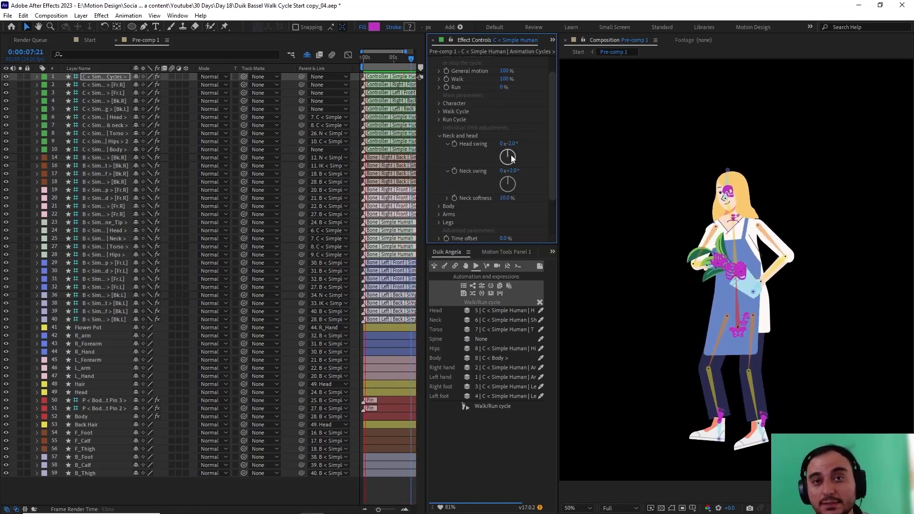
Try a Head swing of 106°, and set both the Head swing and the Neck swing to 0°.
drag(512, 154, 518, 160)
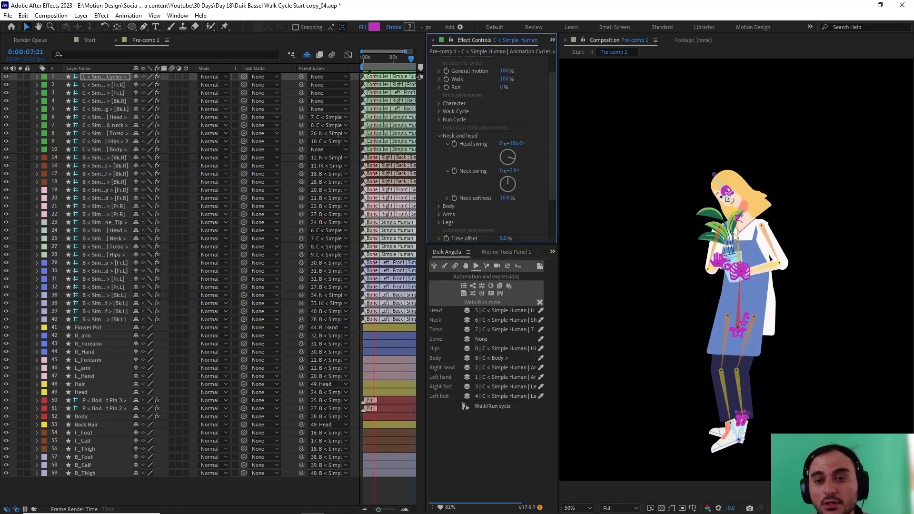
drag(513, 157, 511, 147)
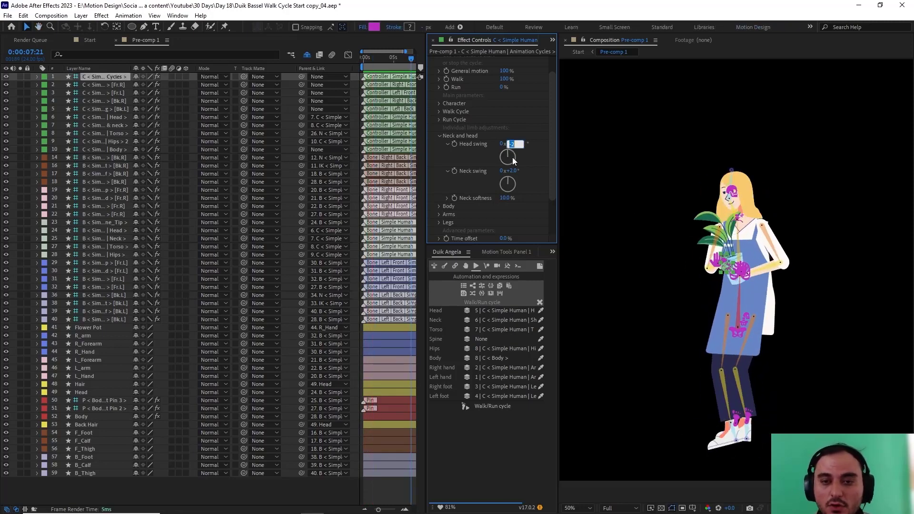
key(Return)
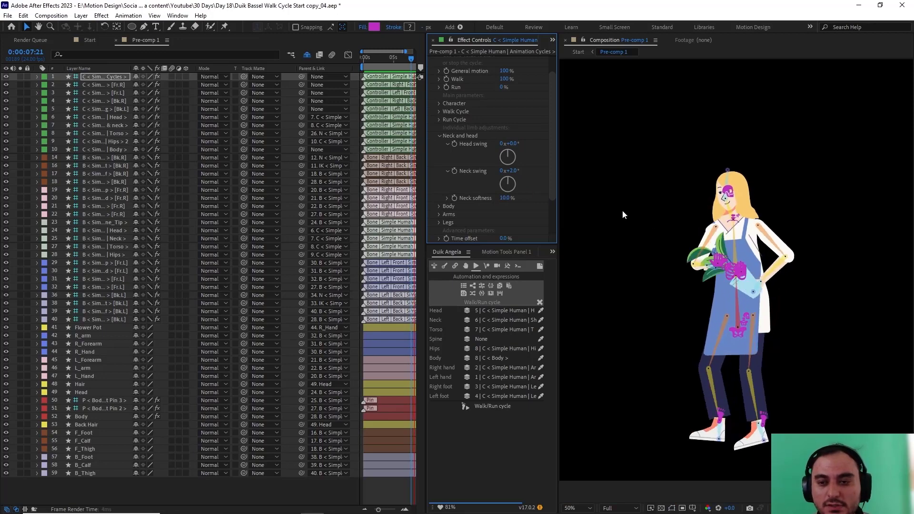
click(510, 172)
key(Return)
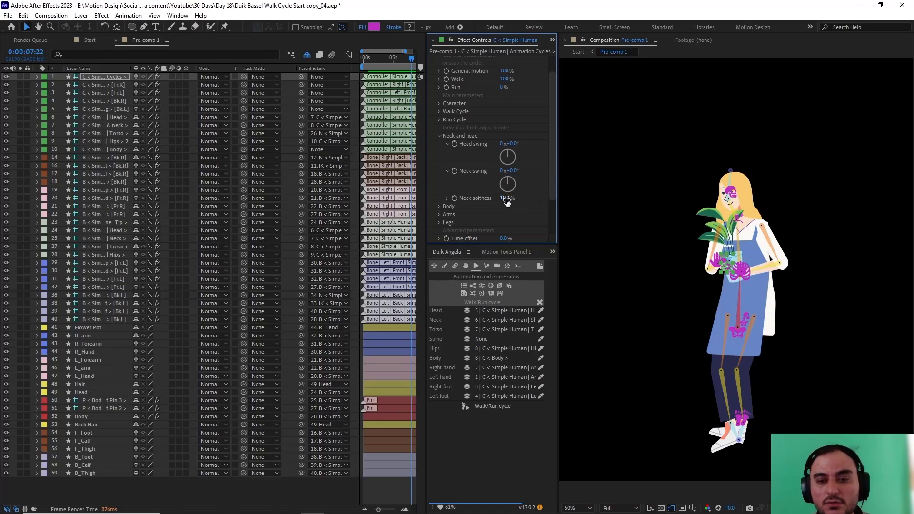
drag(518, 202, 522, 202)
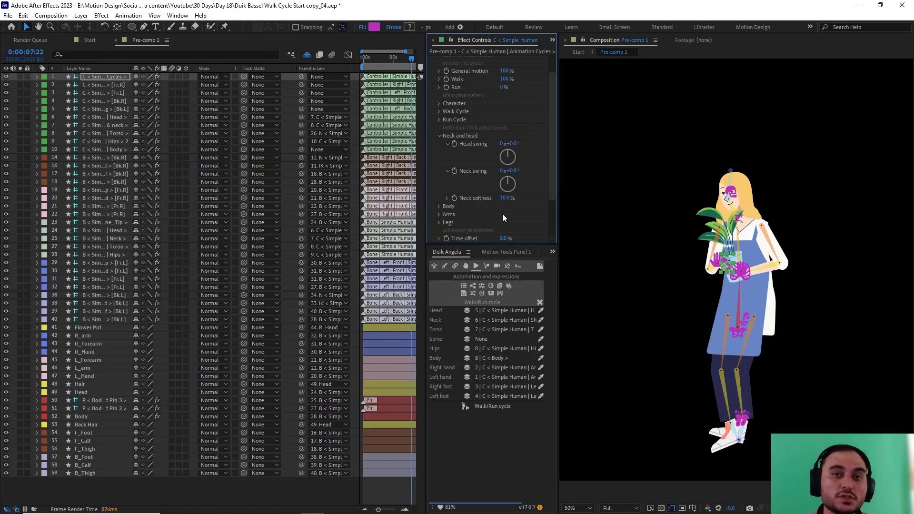
Expand Body with Neck and head collapsed, and preview the walk with a Torso swing of 15.5°.
click(438, 206)
scroll(451, 219, down, 2)
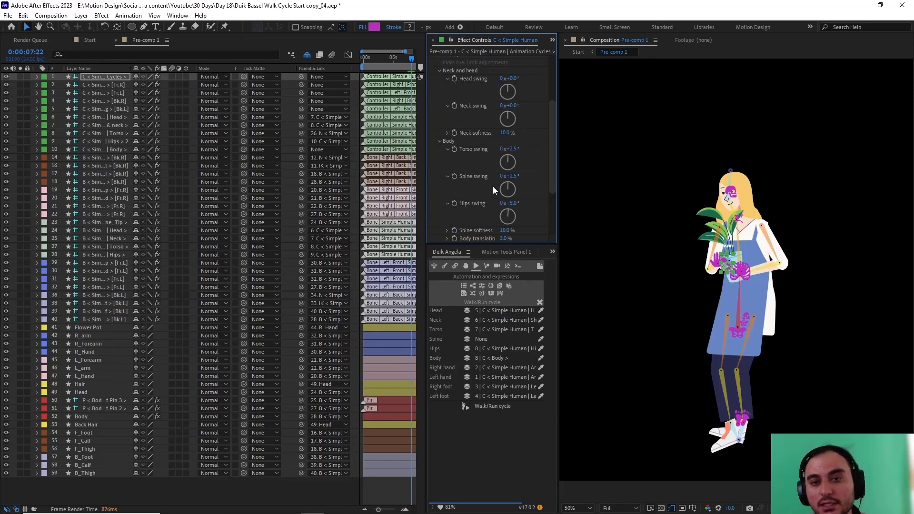
scroll(478, 126, up, 1)
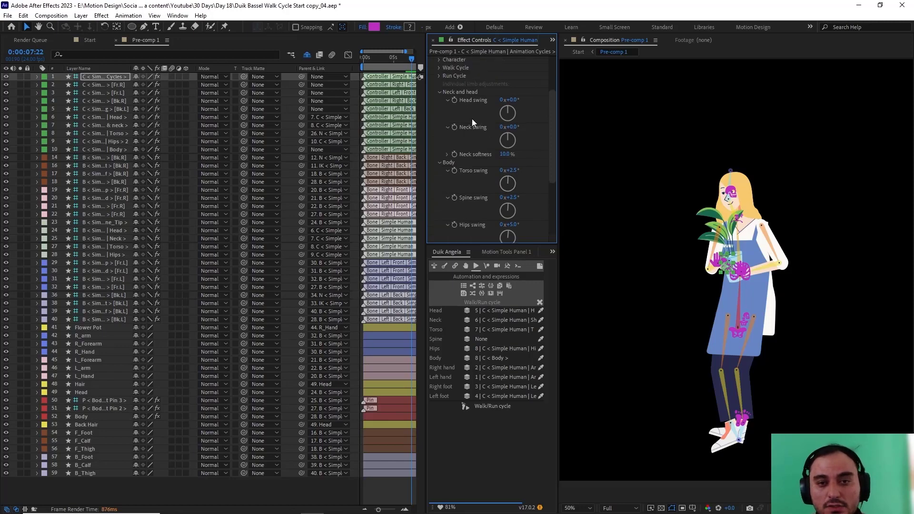
click(440, 91)
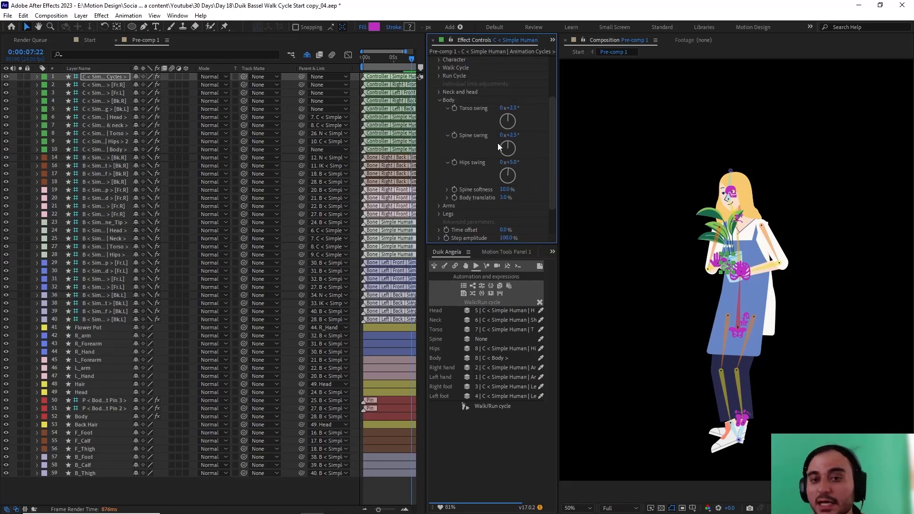
drag(511, 108, 520, 114)
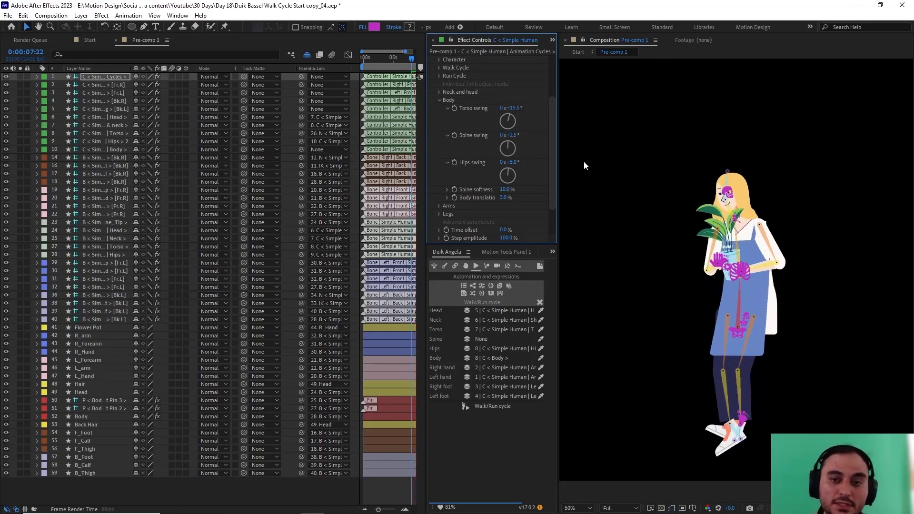
key(space)
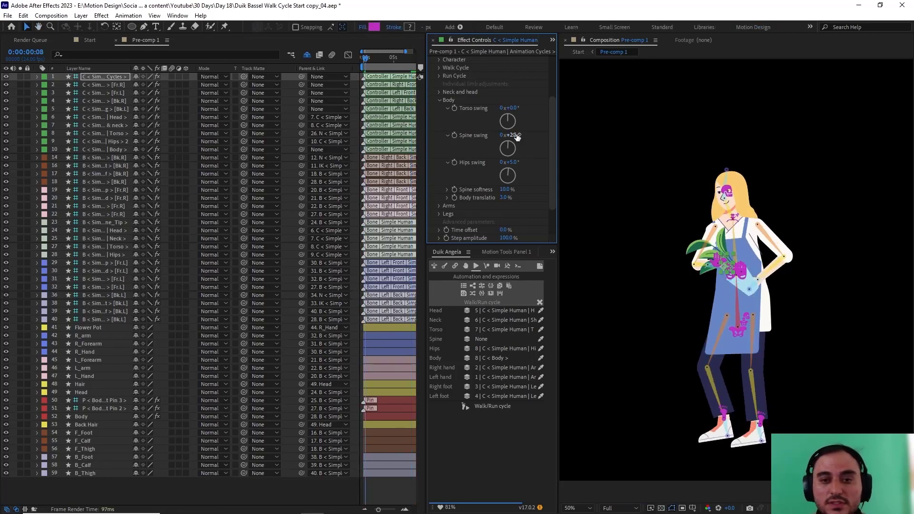
Set the Torso swing, Spine swing and Hips swing to 0°.
click(512, 163)
text(0)
key(Return)
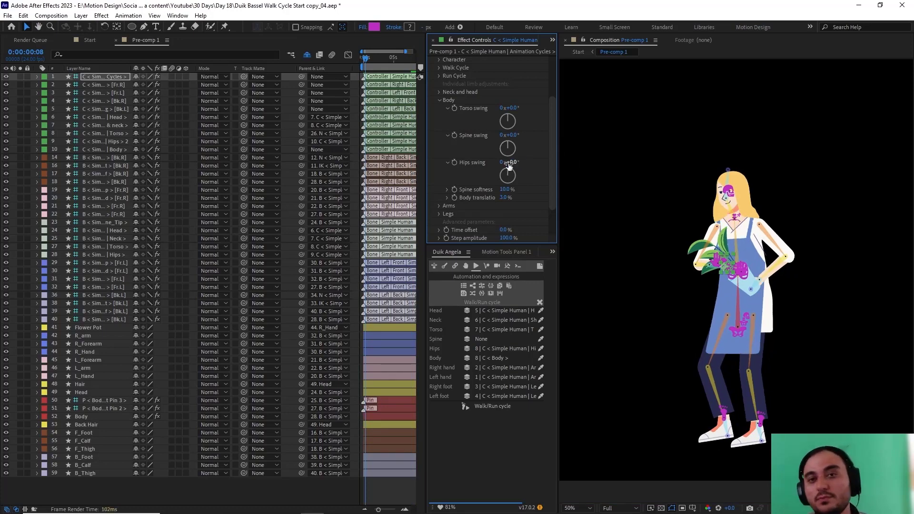
Preview the walk with a Body translation of 0.5 %, and set the Body translation to 1 %.
click(506, 197)
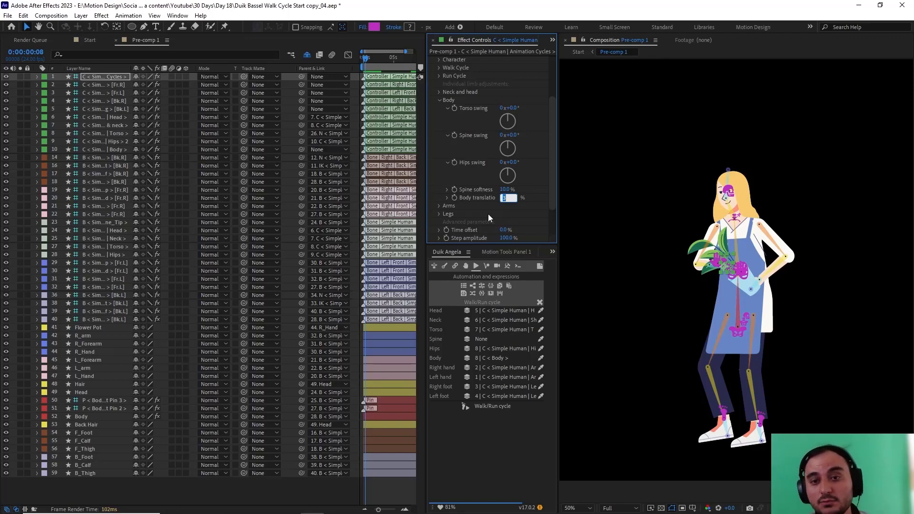
text(0.5)
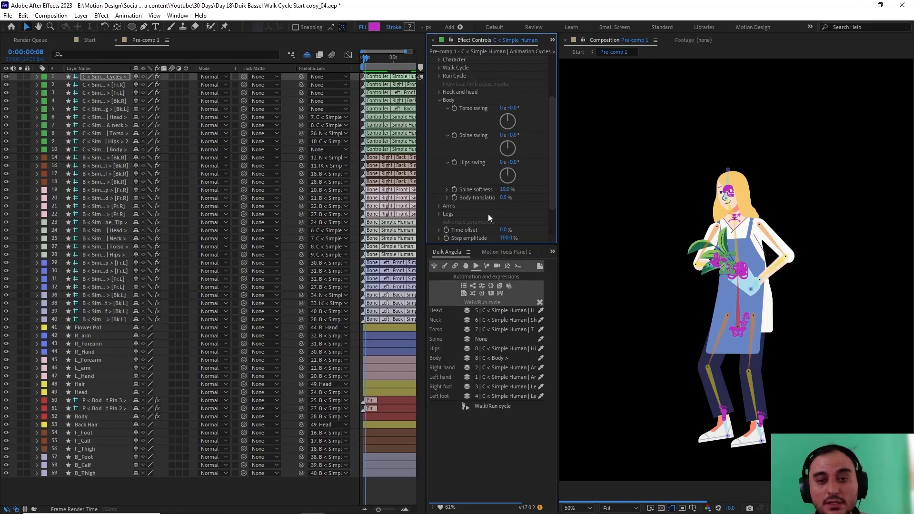
key(space)
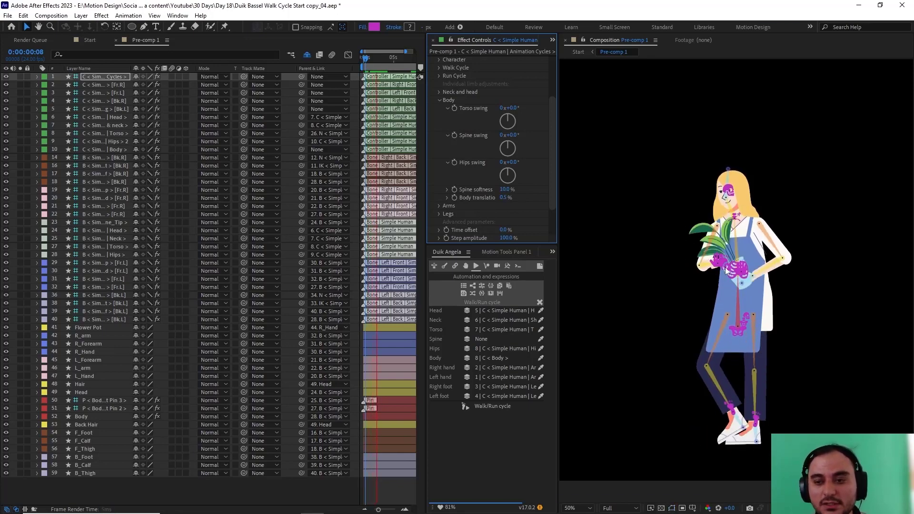
click(506, 197)
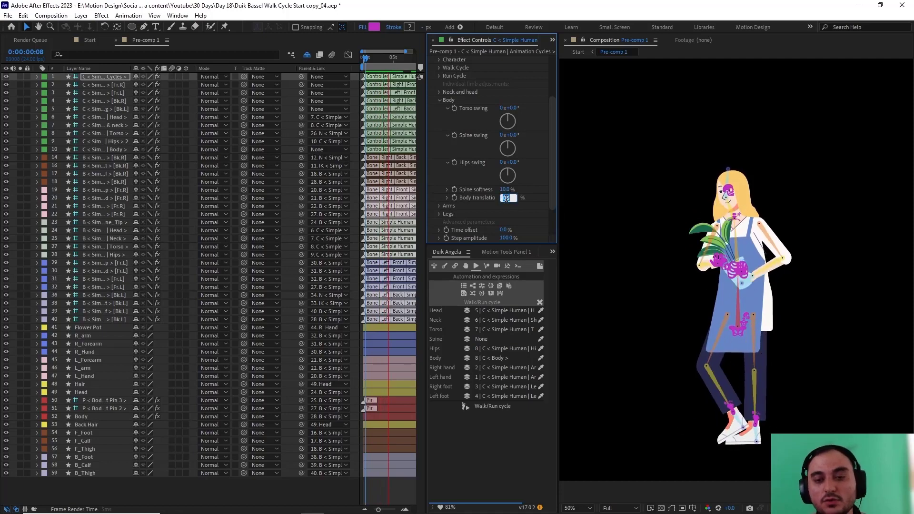
text(10)
key(Return)
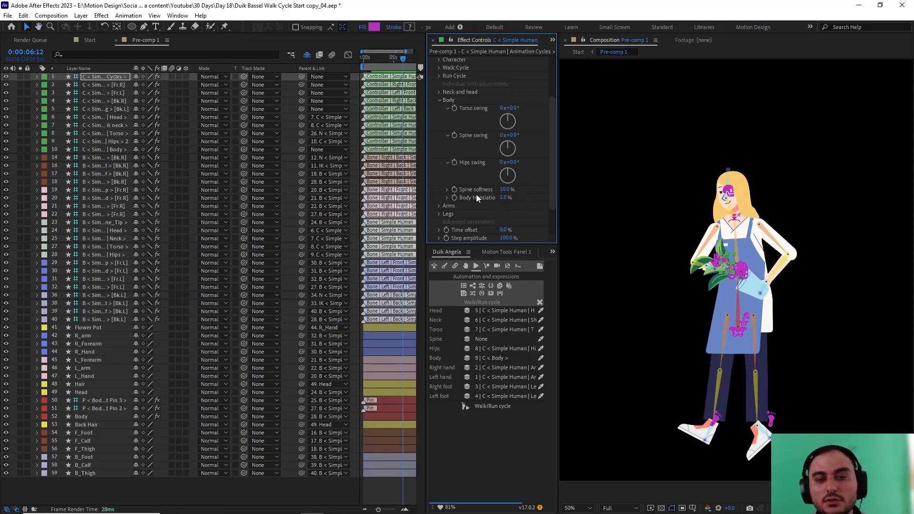
Expand Arms, and set the Shoulders swing to 5° and the Arms swing to 3°.
click(439, 206)
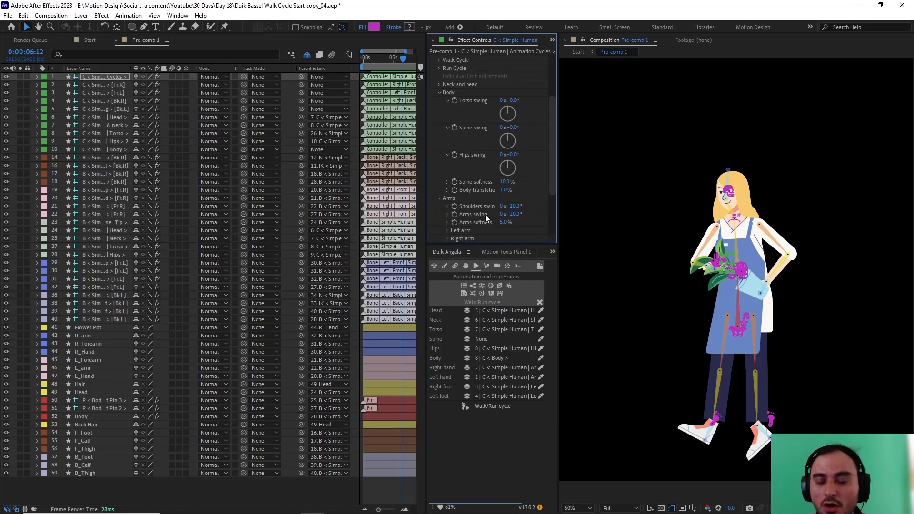
scroll(489, 218, down, 1)
click(513, 184)
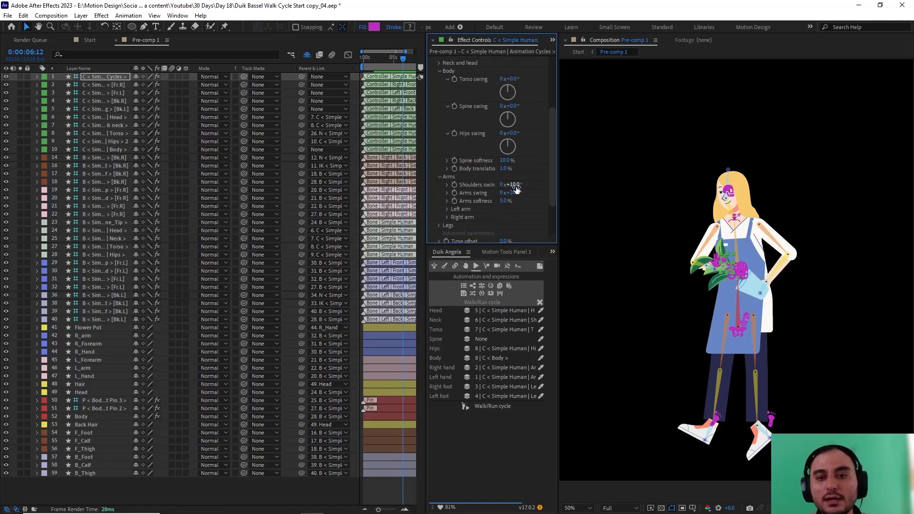
text(5)
key(Return)
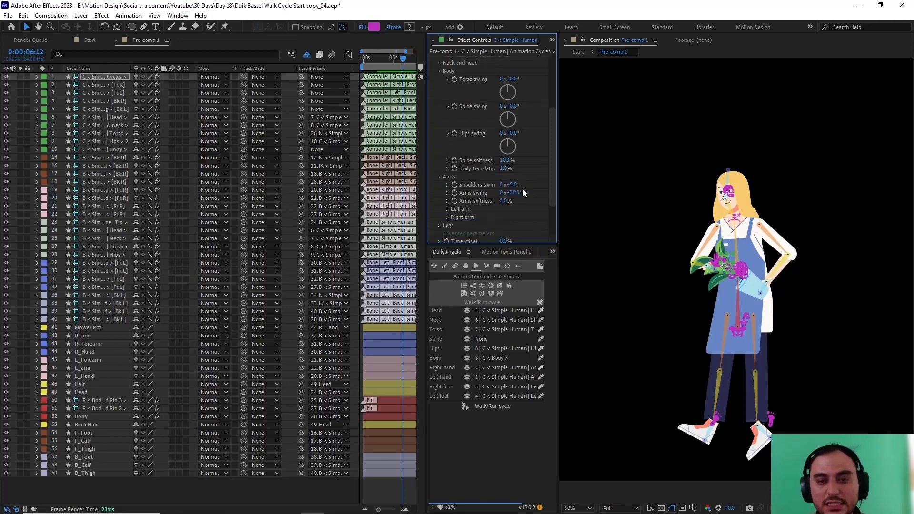
click(512, 193)
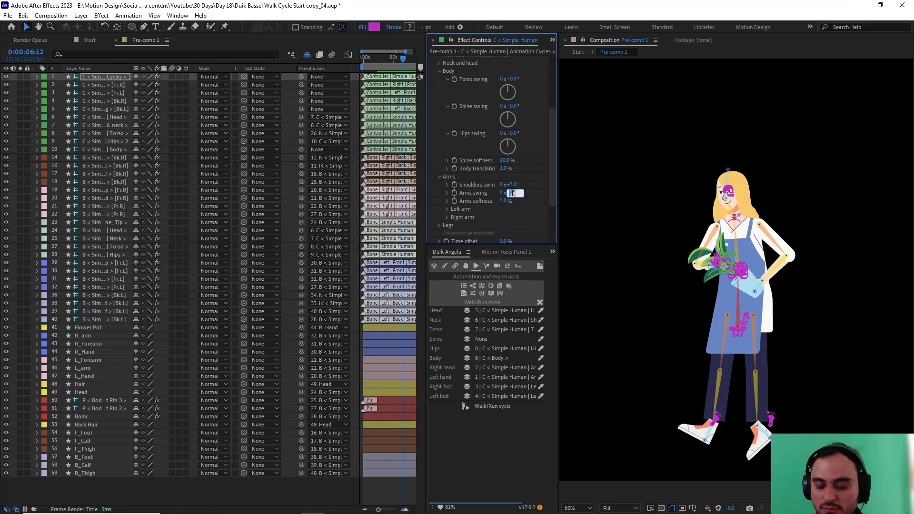
key(Return)
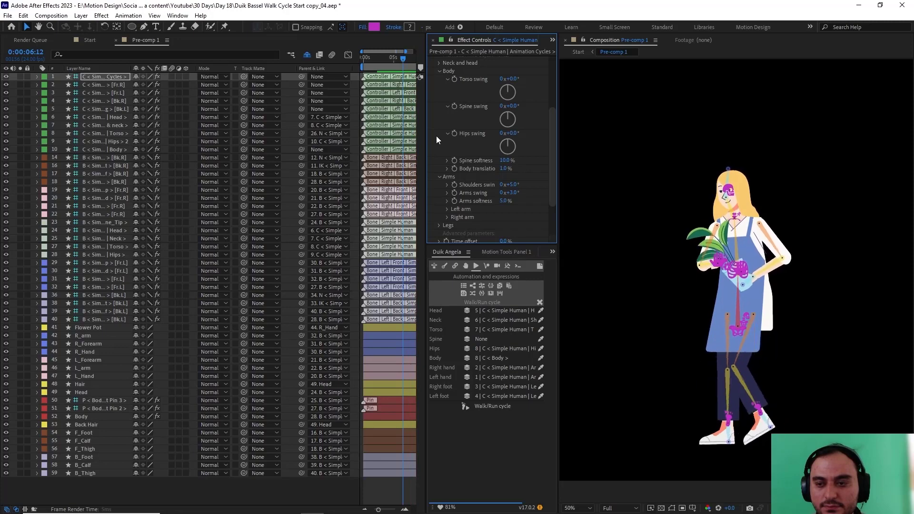
Reduce the Shoulders swing to 1° and set the Spine softness to 0 %.
click(510, 184)
text(1)
key(Return)
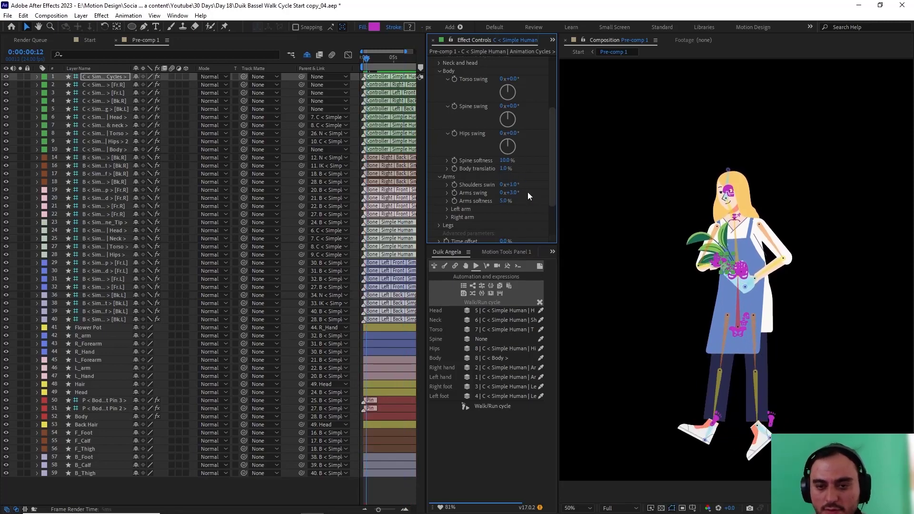
click(507, 160)
key(Return)
Reduce the Arms swing to 1° and the Arms softness to 2 %, and preview the walk.
click(509, 193)
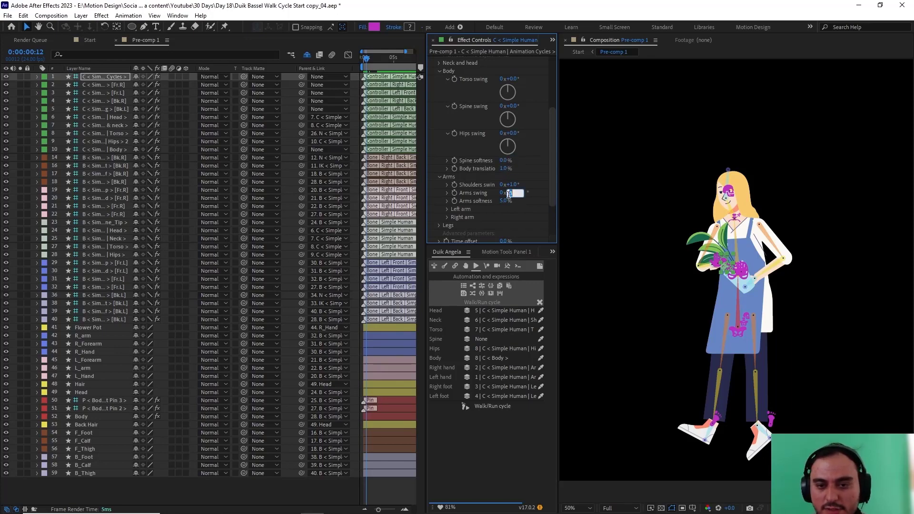
key(Tab)
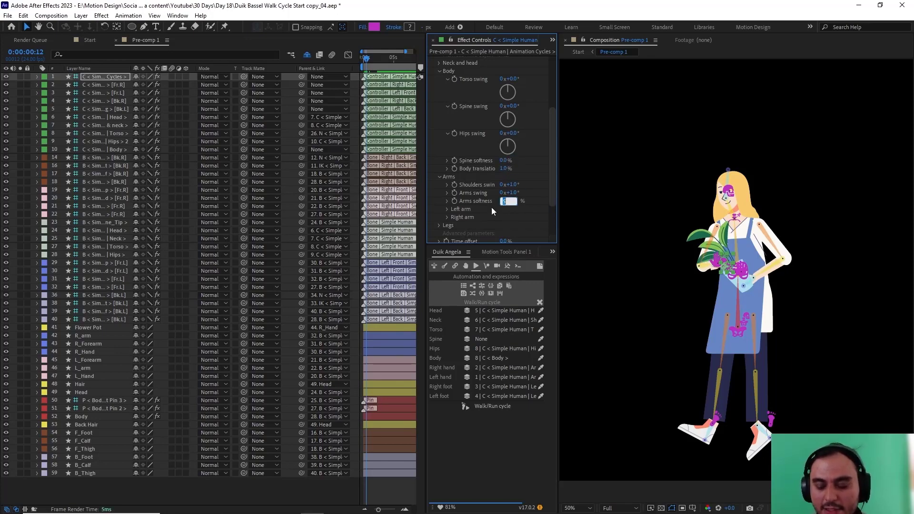
key(Return)
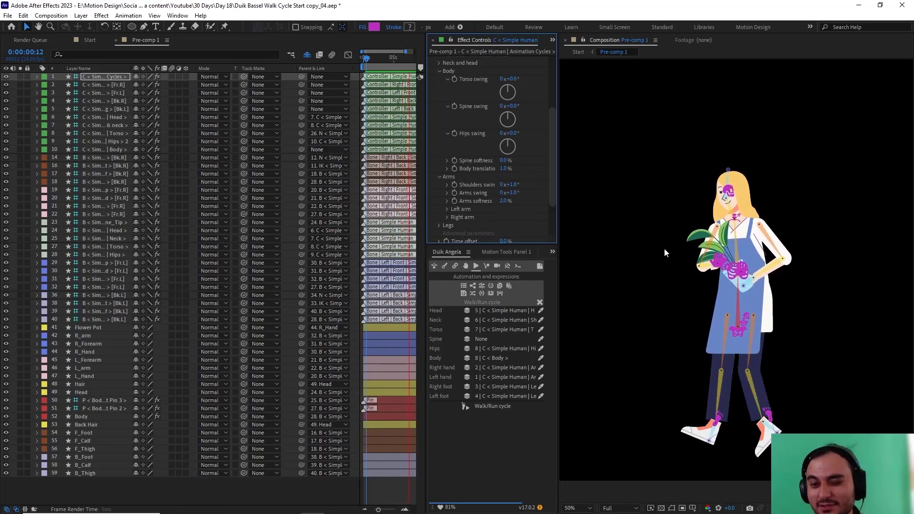
Collapse Arms and expand the Legs parameters, stopping the walk preview.
scroll(493, 207, down, 1)
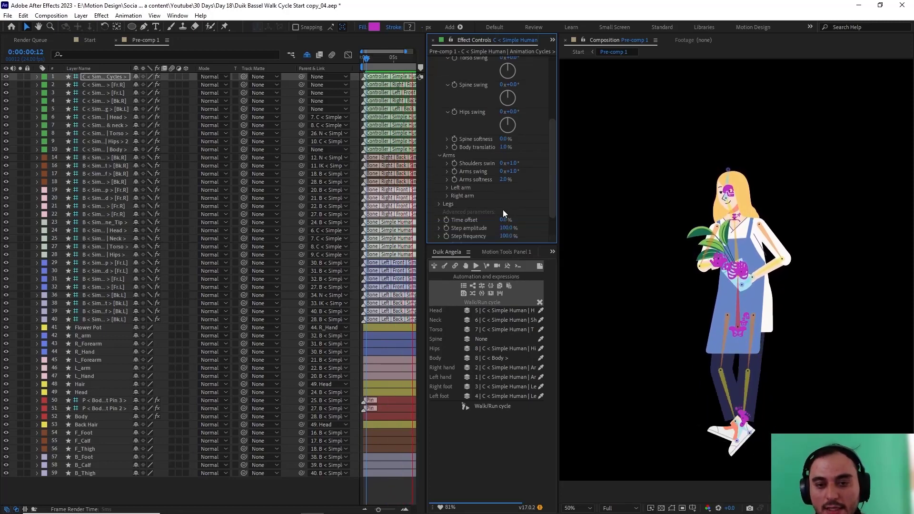
click(440, 155)
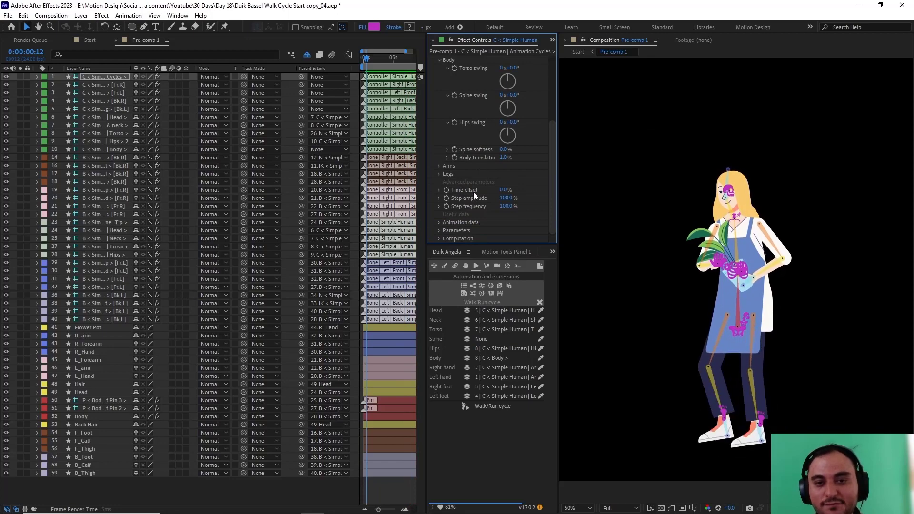
click(448, 174)
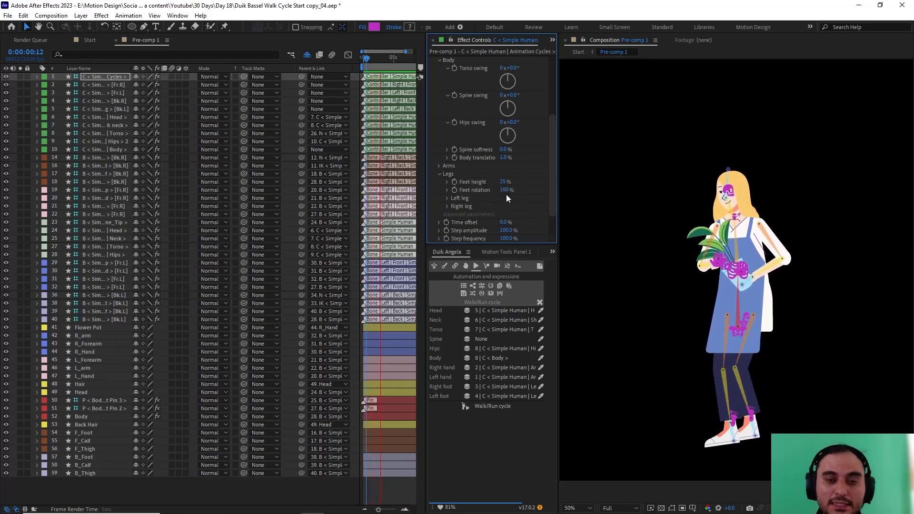
key(space)
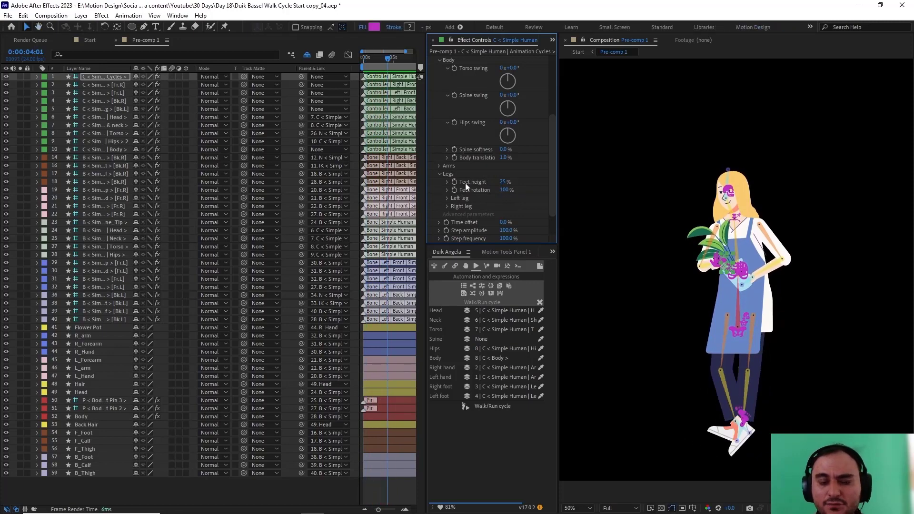
Preview the walk with a raised Feet height, and restore the Feet height to 25 %.
drag(507, 182, 527, 189)
key(space)
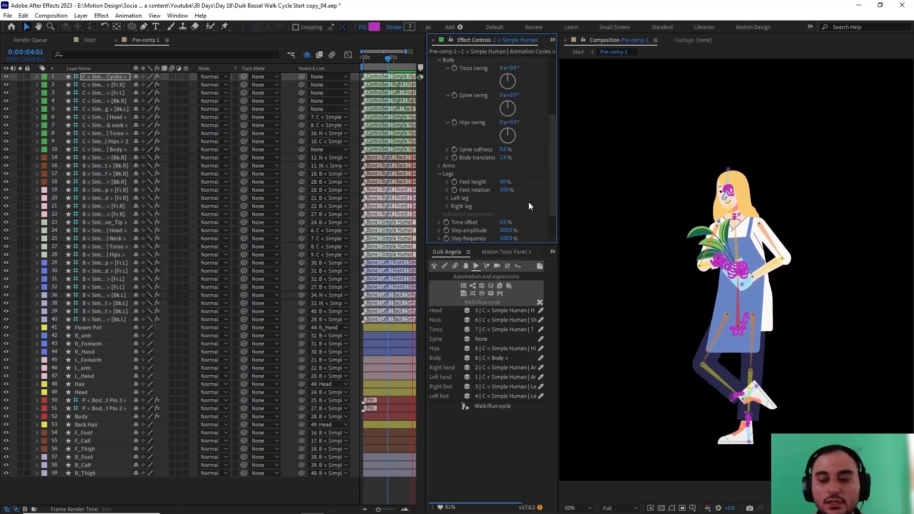
key(h)
key(space)
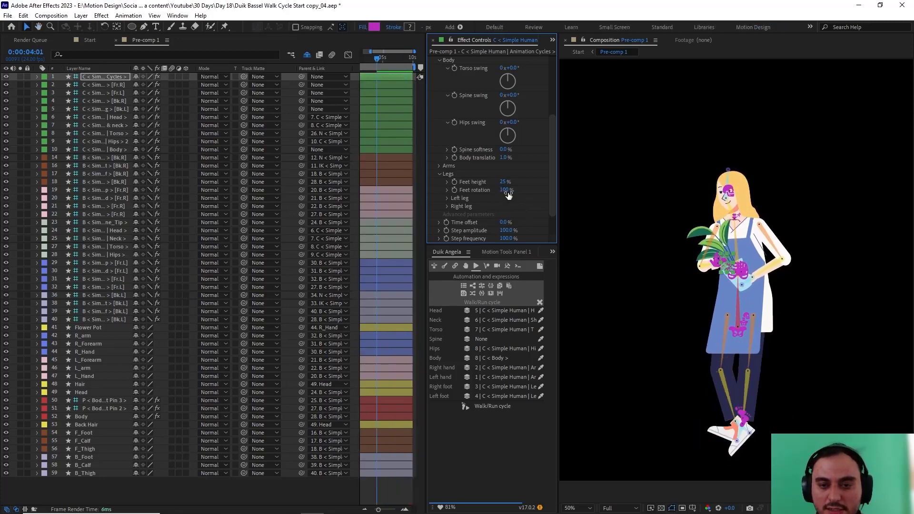
Reduce the Feet rotation of the legs to 30 %.
drag(499, 190, 482, 191)
click(503, 190)
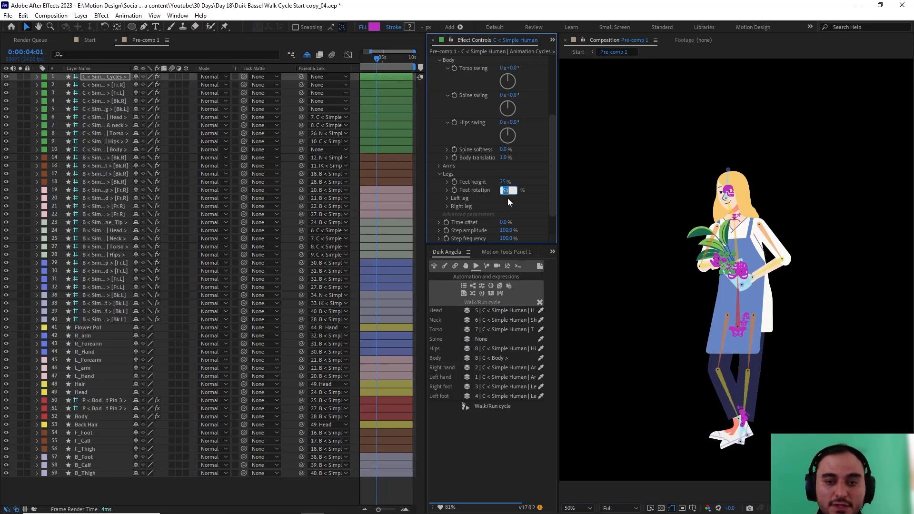
key(Return)
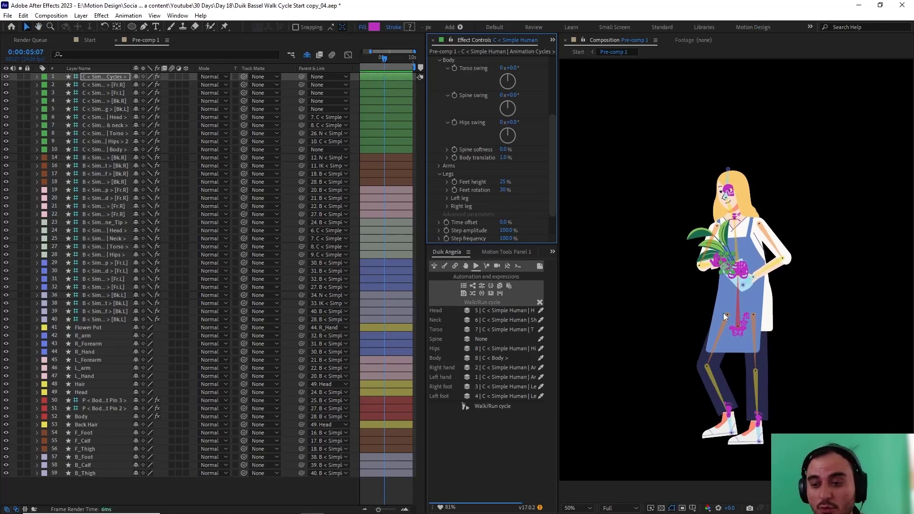
Set the Step amplitude of the walk cycle to 200 %, preview the walk, and raise it to 250 %.
scroll(495, 221, down, 3)
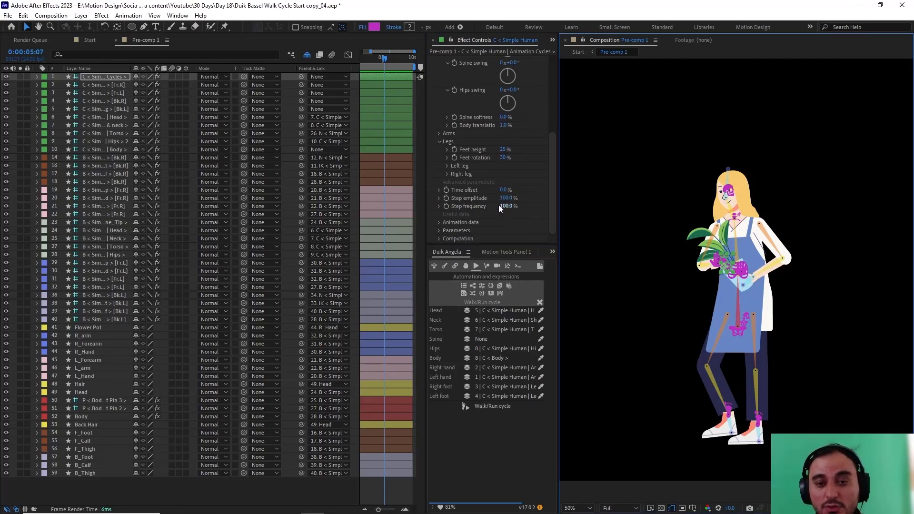
click(506, 198)
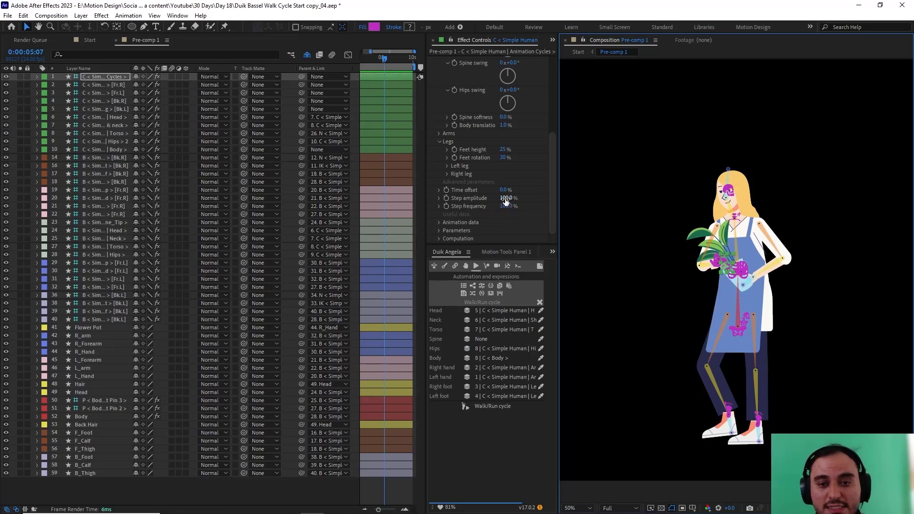
text(200)
key(Return)
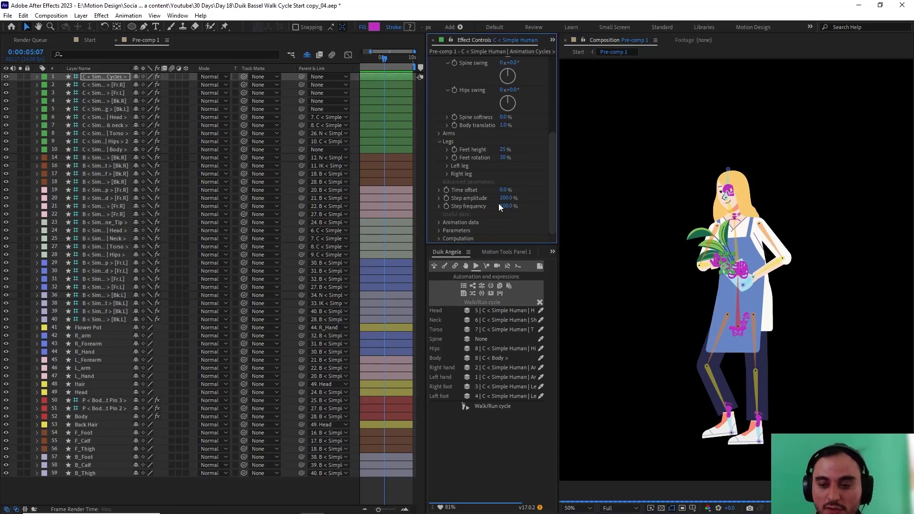
key(space)
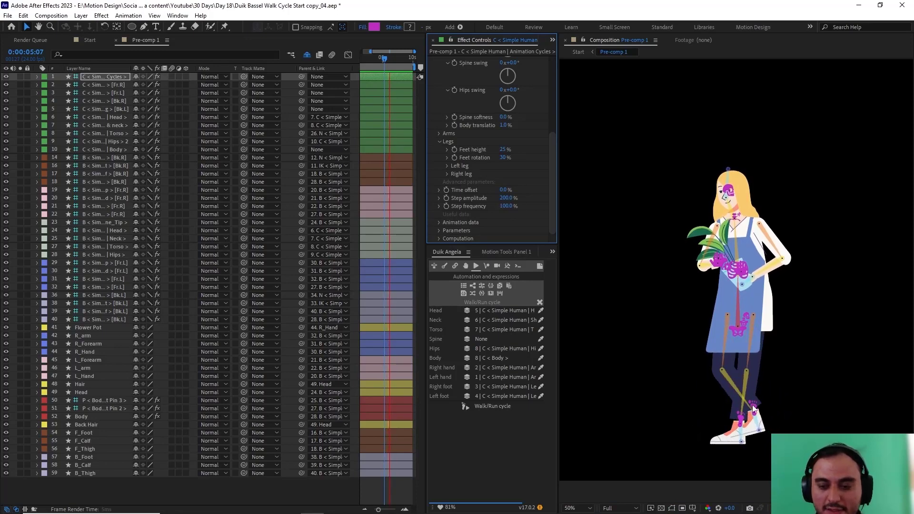
key(space)
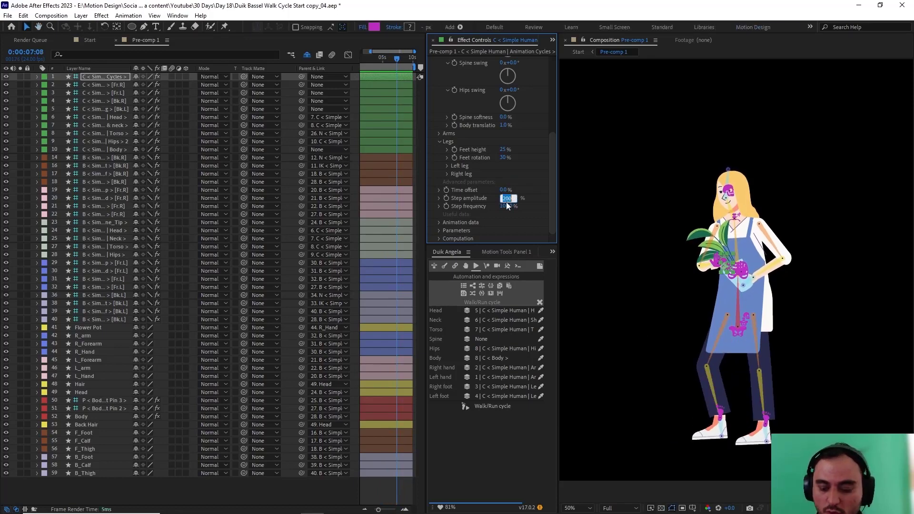
key(space)
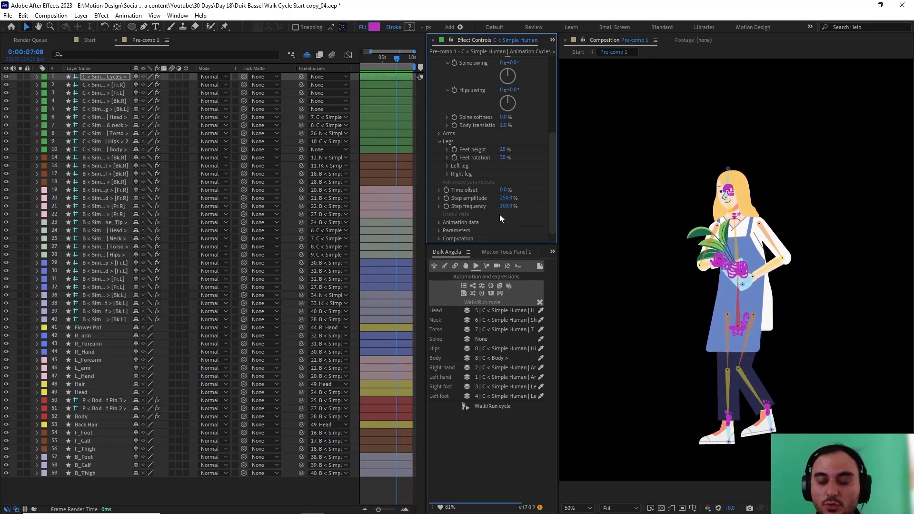
Try a Step frequency of 300 % on the walk cycle and restore it to 100 %.
click(506, 206)
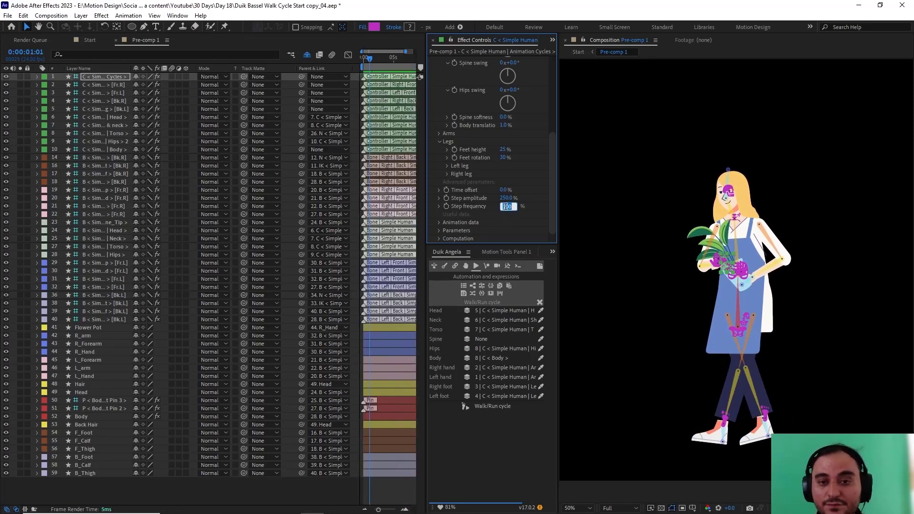
text(300)
key(Return)
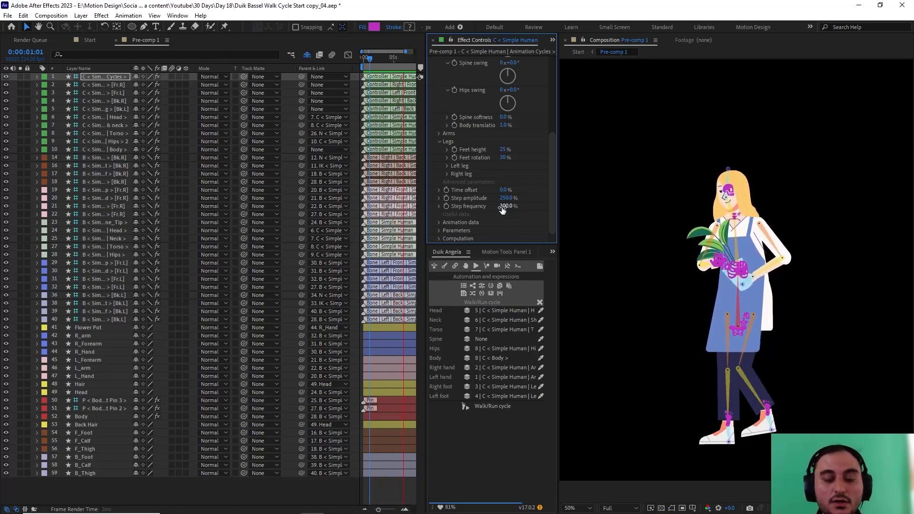
click(505, 206)
text(100)
key(Return)
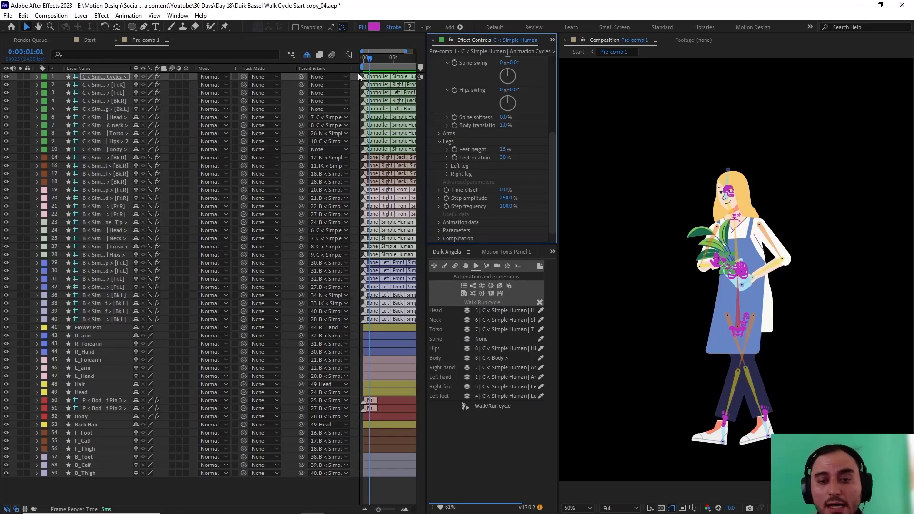
Examine the Spine values in the Walk-Run Cycle's Animation data, and fold the groups back down to the general settings.
click(437, 225)
scroll(446, 234, down, 1)
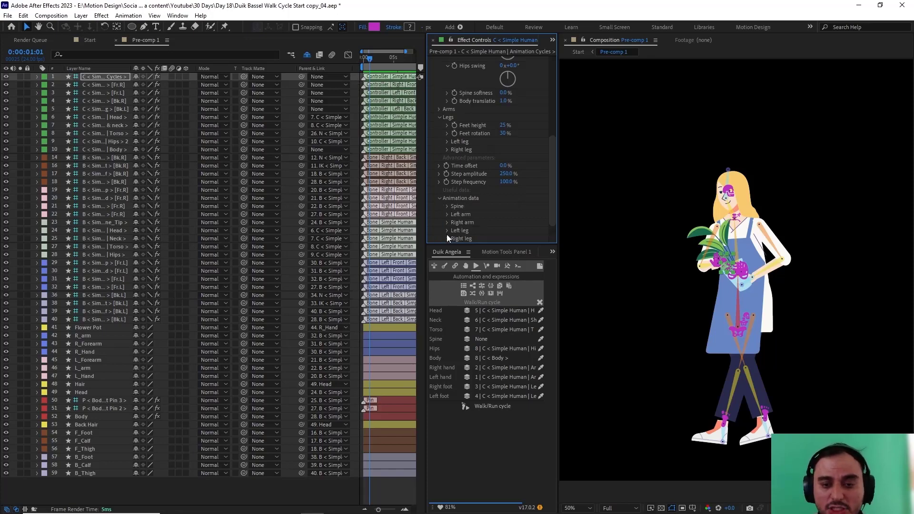
click(447, 206)
scroll(476, 221, down, 4)
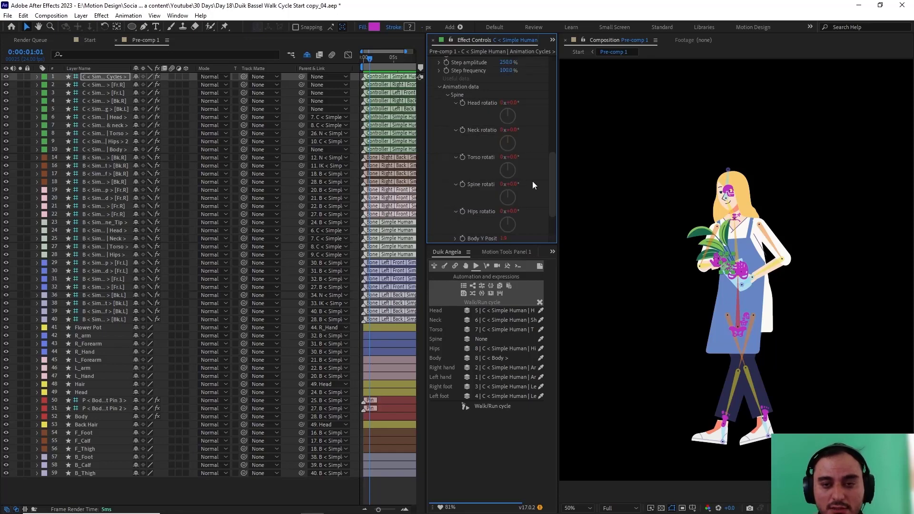
scroll(454, 127, up, 8)
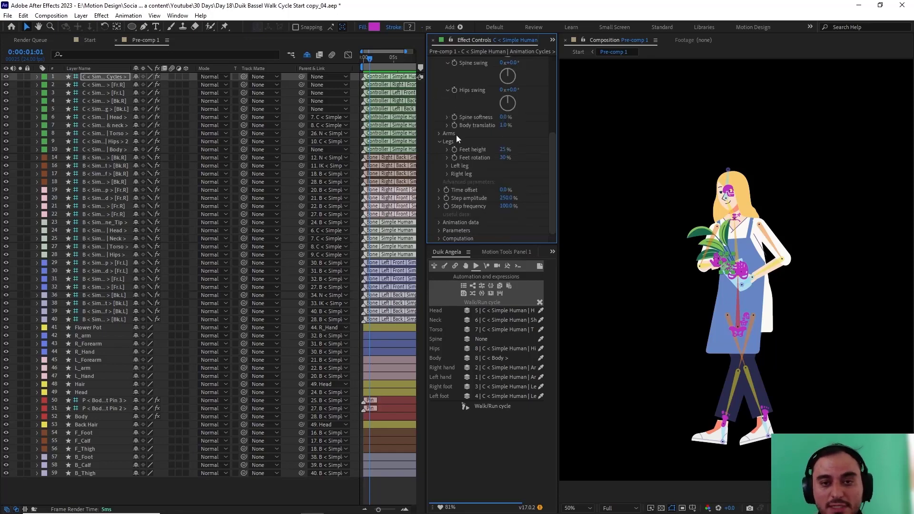
click(441, 135)
scroll(441, 135, up, 2)
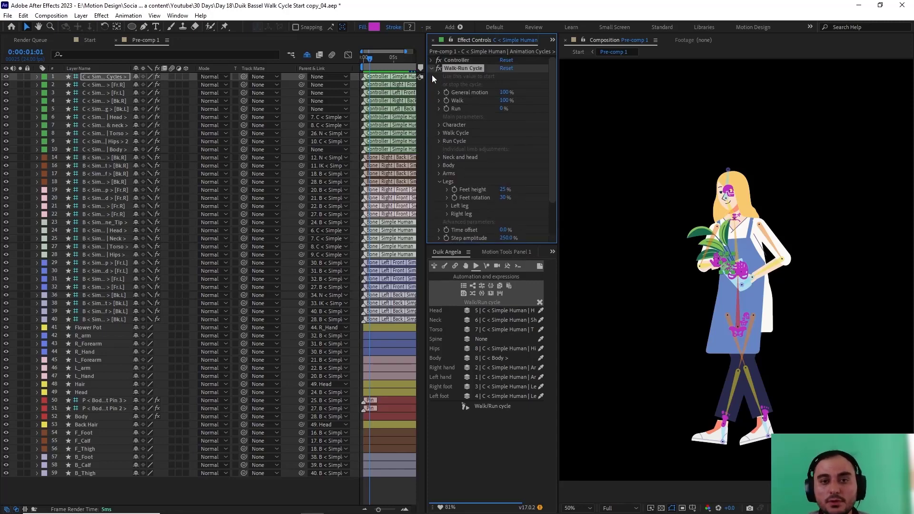
click(432, 68)
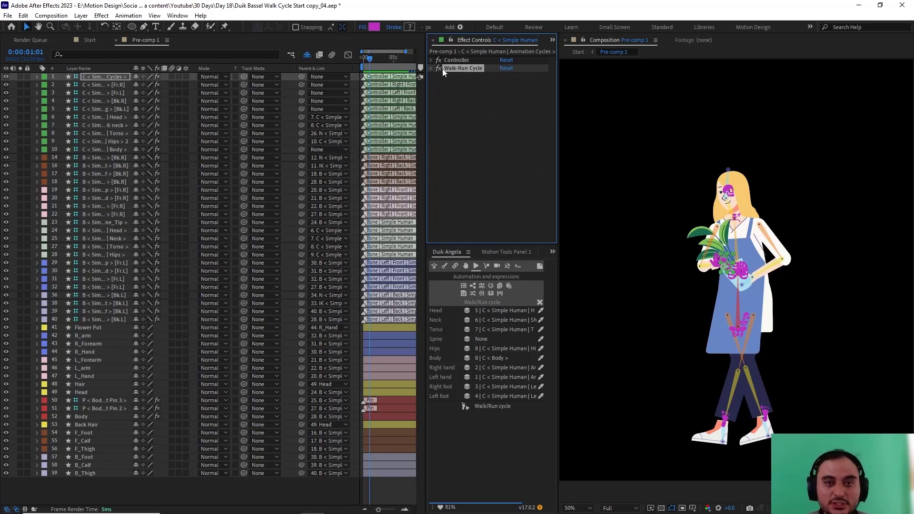
click(431, 69)
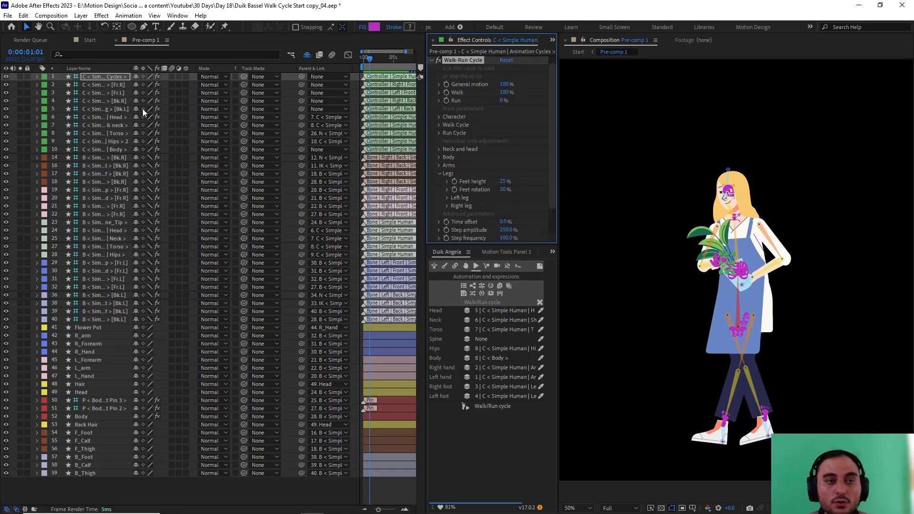
In the Start composition, keyframe the Woman Character layer's Position at 0 and 3 seconds.
click(93, 39)
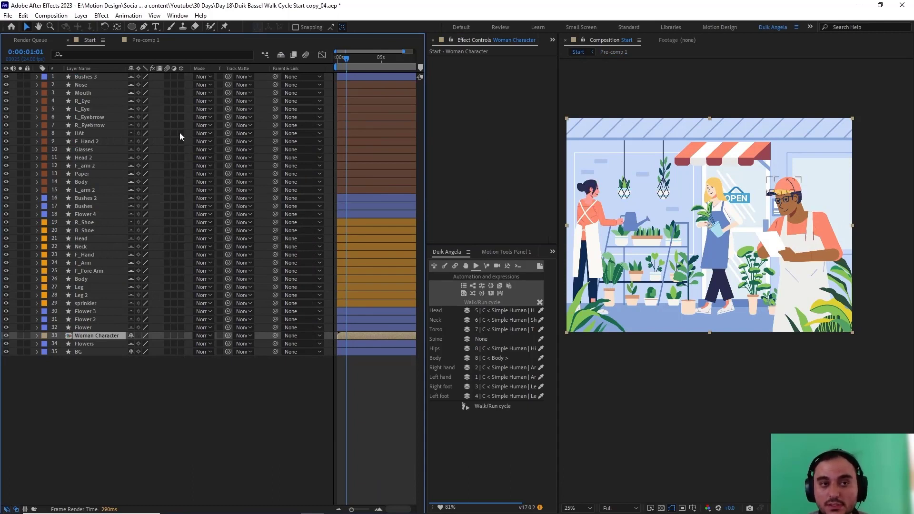
click(151, 41)
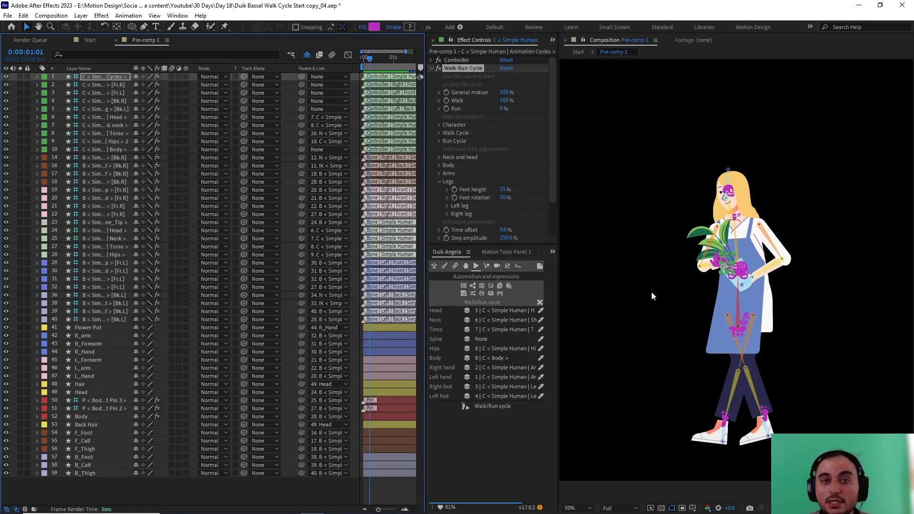
click(92, 40)
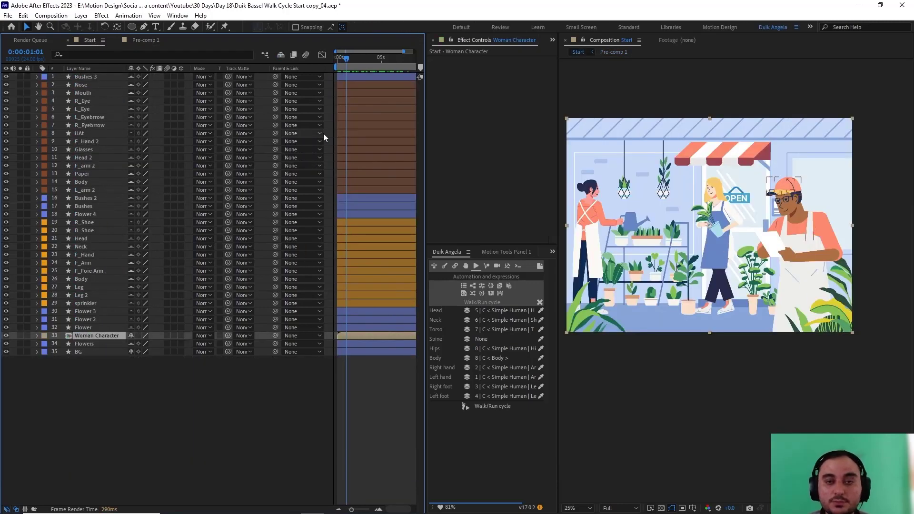
key(Home)
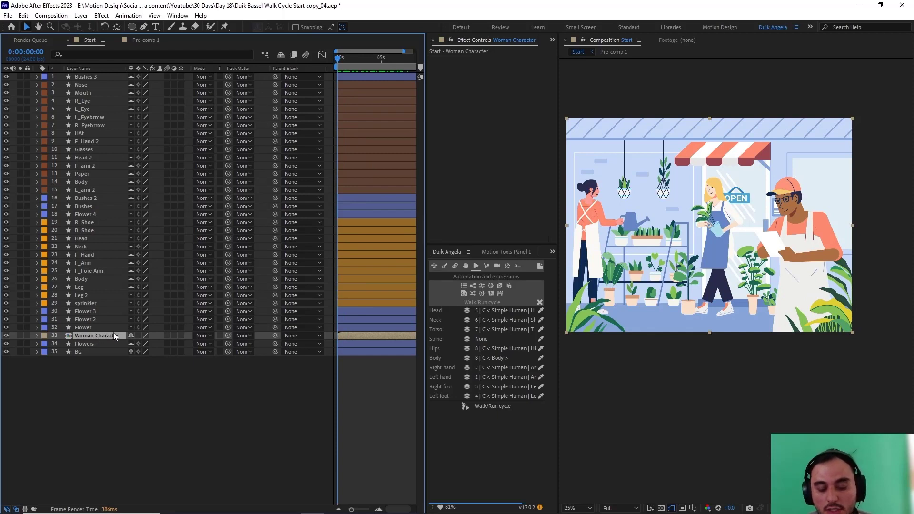
key(p)
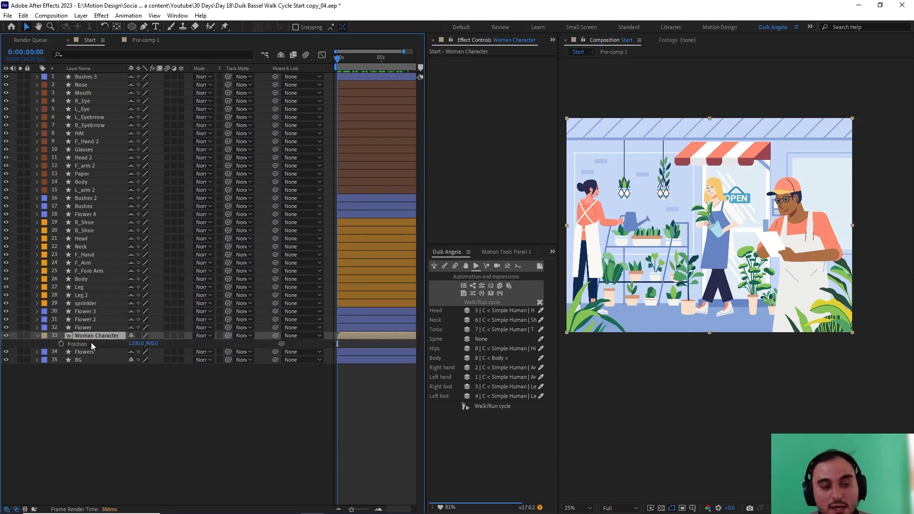
click(60, 344)
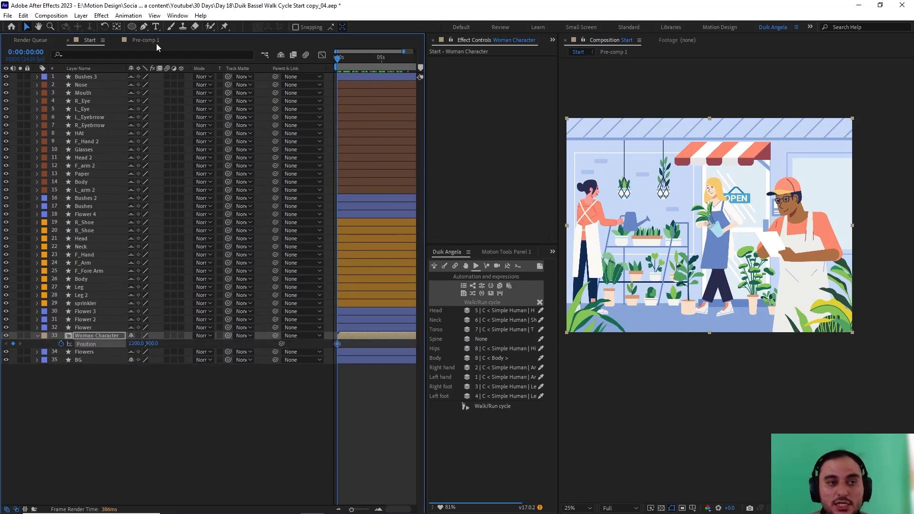
drag(340, 65, 364, 64)
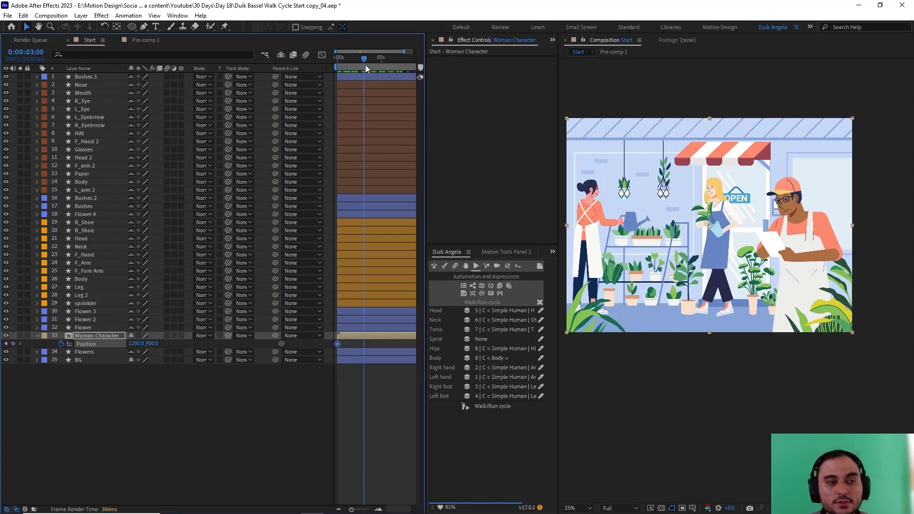
click(13, 343)
Try to move the Woman Character past the illustration's right edge to x 2624 at time zero, and preview it.
key(Home)
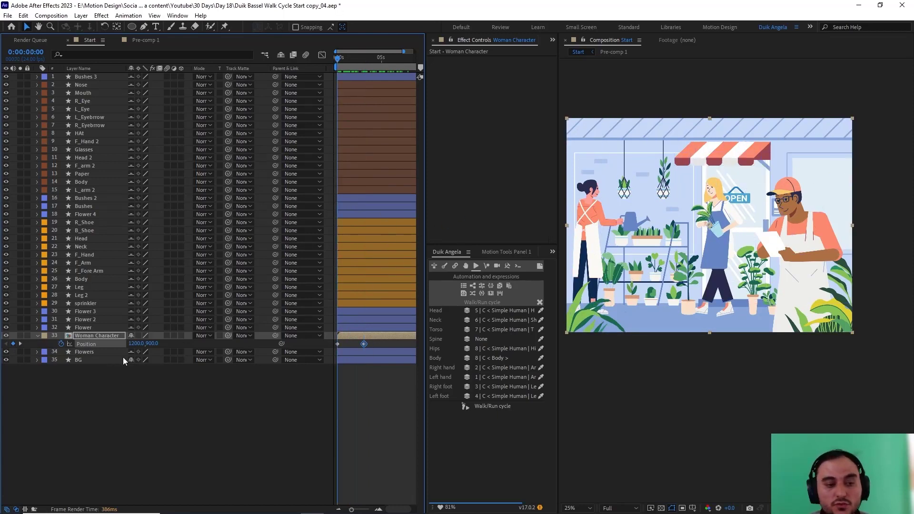
drag(714, 233, 880, 243)
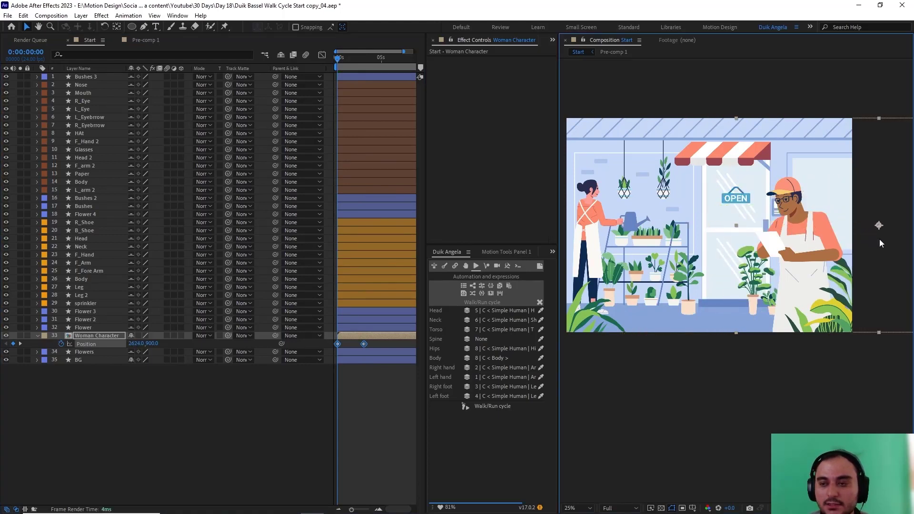
key(space)
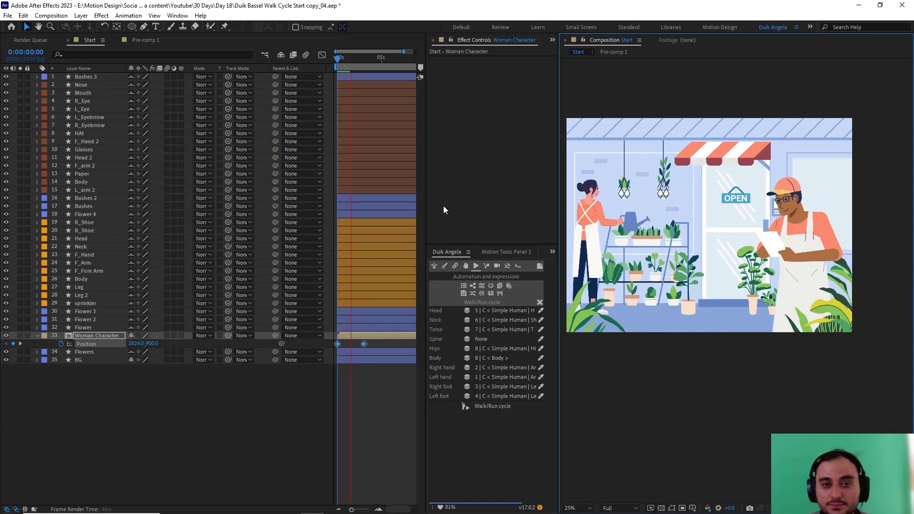
key(space)
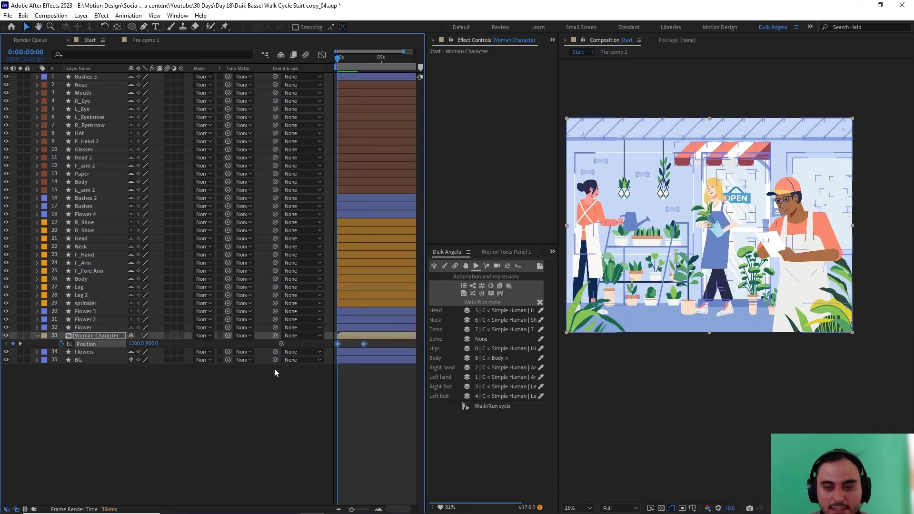
With only the first Position keyframe selected, move the Woman Character past the illustration's right edge to about x 2590, and preview the walk-in.
click(337, 344)
drag(712, 228, 880, 243)
key(space)
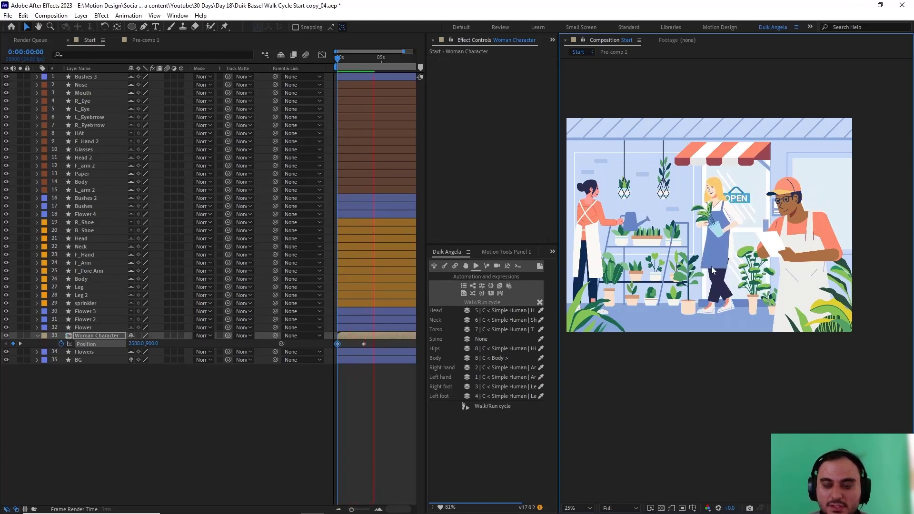
key(space)
In Pre-comp 1, animate the Walk value from 100 % at 0:00:02:12 to 0 % at 0:00:03:00.
click(146, 40)
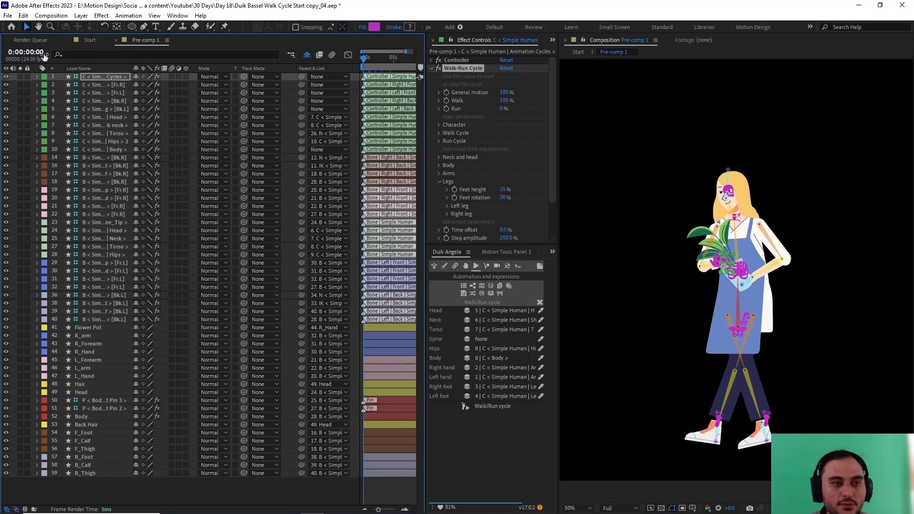
click(375, 58)
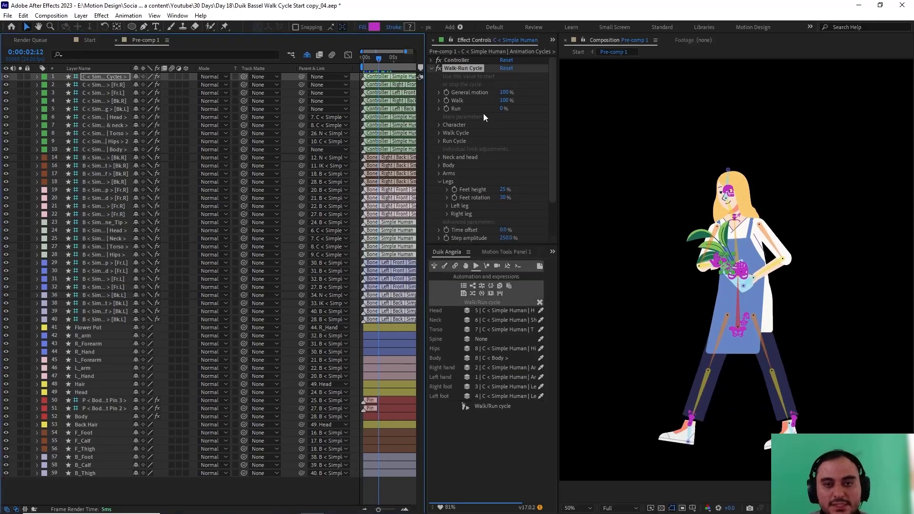
click(446, 101)
key(space)
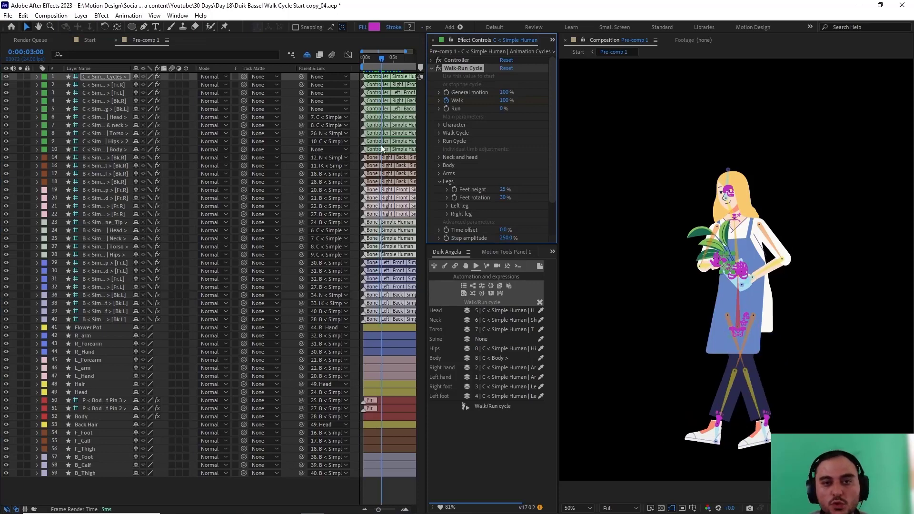
click(504, 100)
text(0)
key(Return)
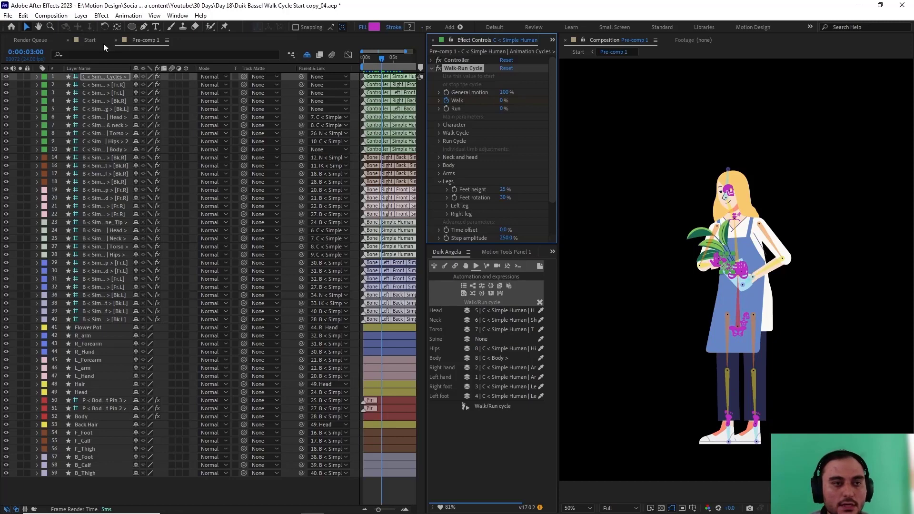
Preview the Start composition from the beginning to check how the woman stops walking, and return to Pre-comp 1.
click(103, 41)
drag(372, 59, 313, 59)
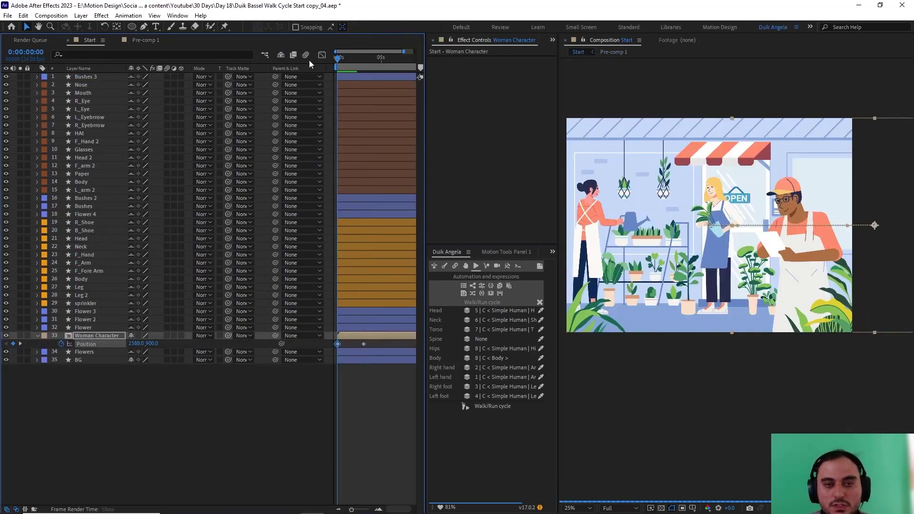
key(space)
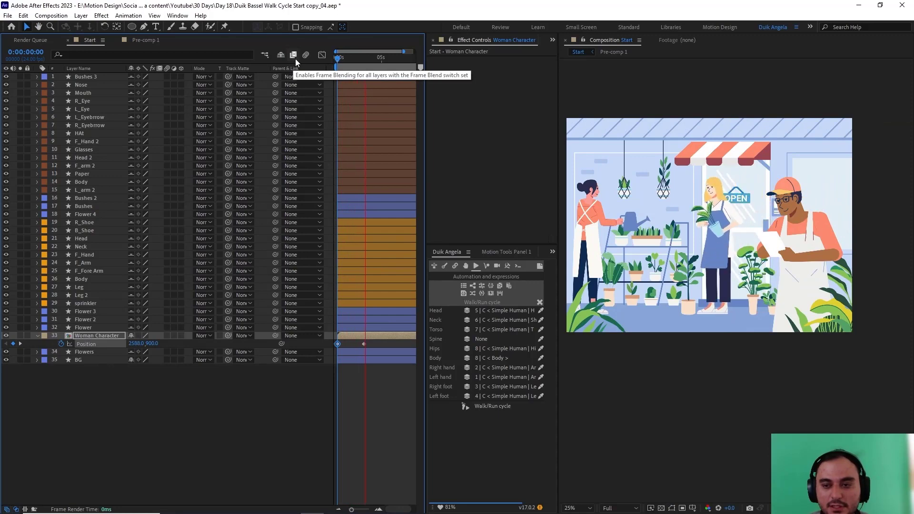
key(space)
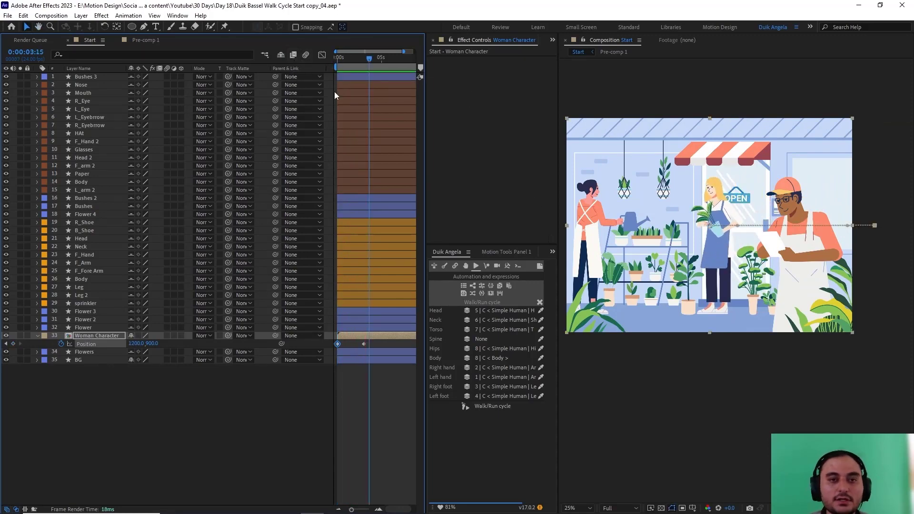
click(152, 41)
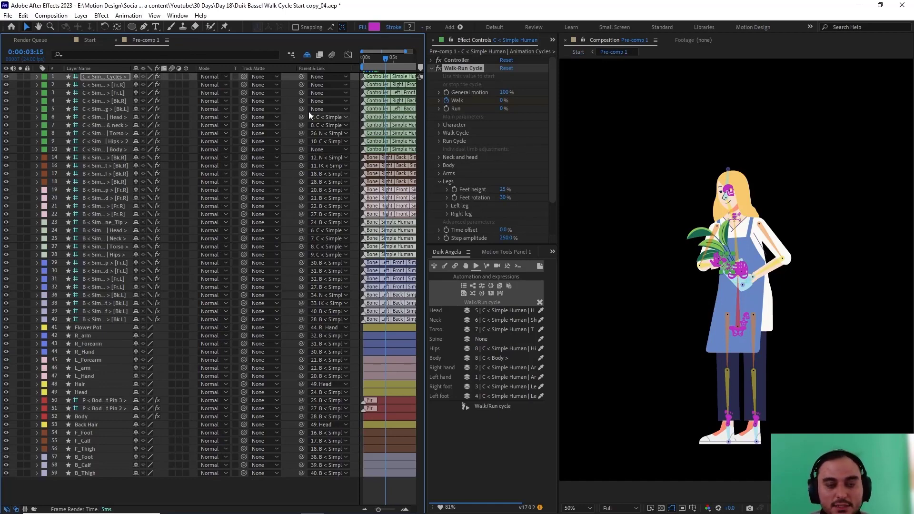
Set the Walk value of the Walk-Run Cycle effect to 75 % at 0:00:02:20.
drag(381, 59, 380, 58)
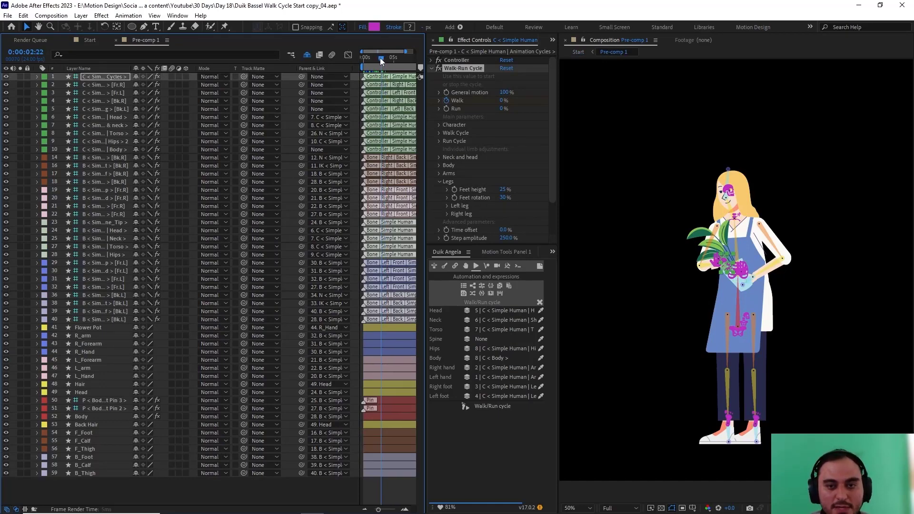
drag(502, 100, 507, 122)
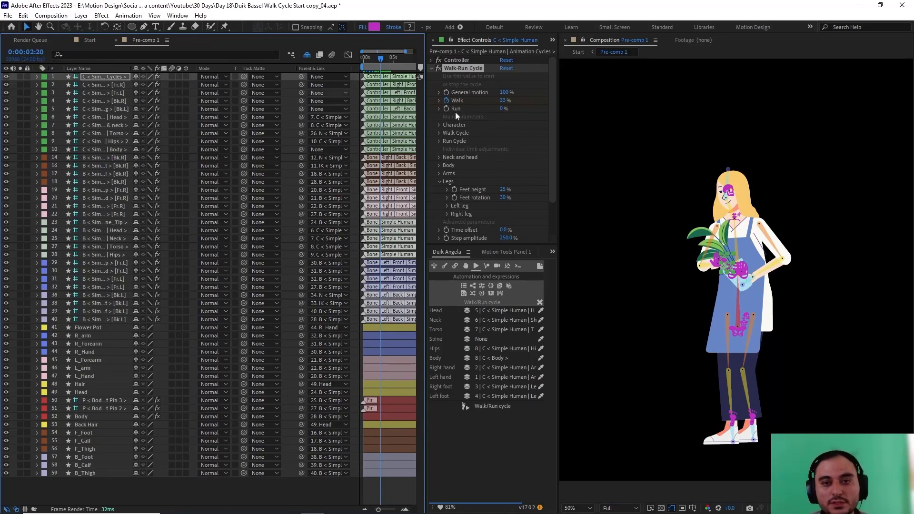
click(503, 100)
text(75)
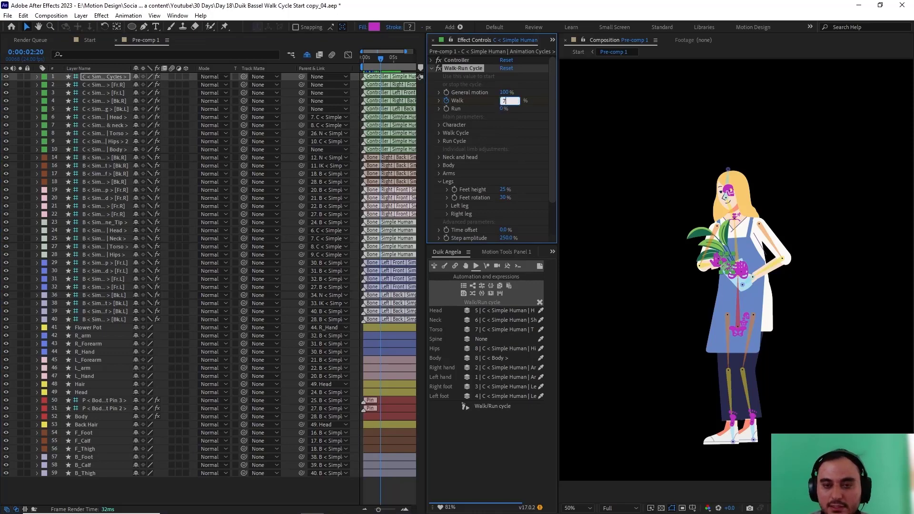
key(Return)
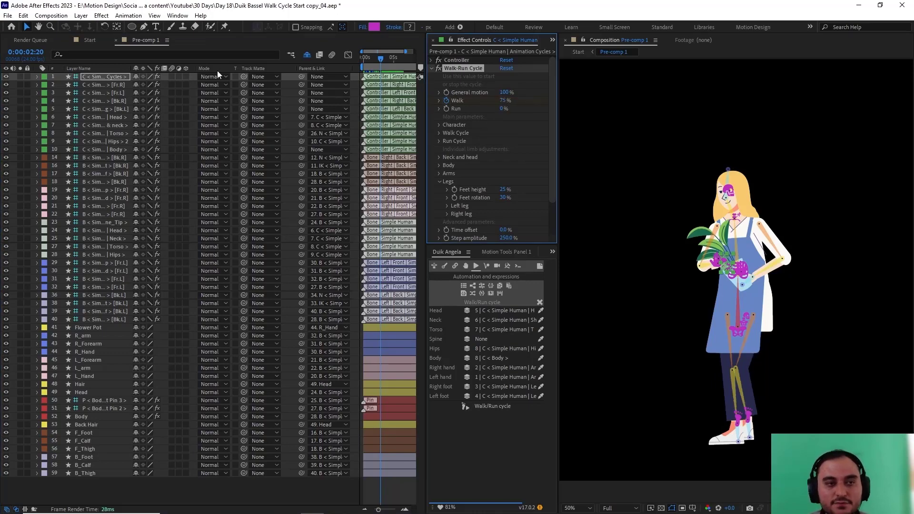
Preview the Start composition from the beginning to check the smoother stop of the woman's walk.
click(90, 40)
key(space)
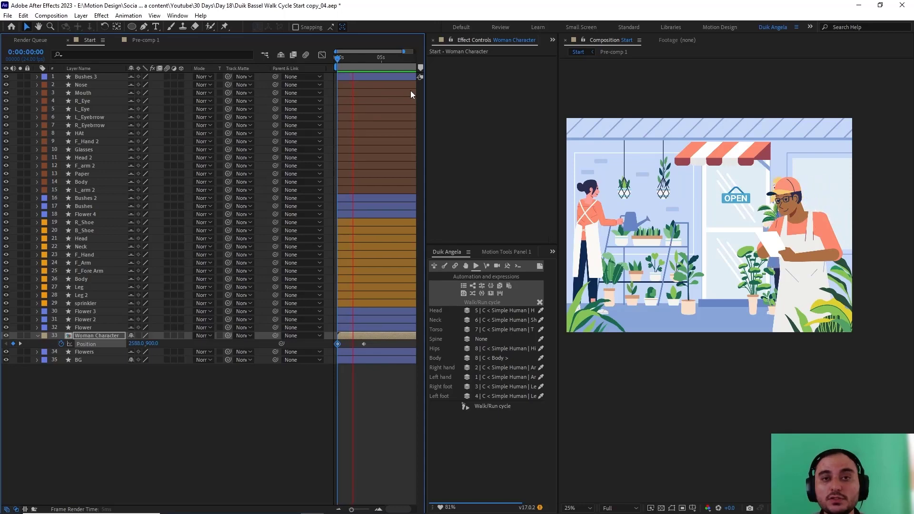
key(space)
In Pre-comp 1, nudge the F_Foot artwork slightly up to align with its ankle, and fine-tune its placement at time zero.
click(146, 41)
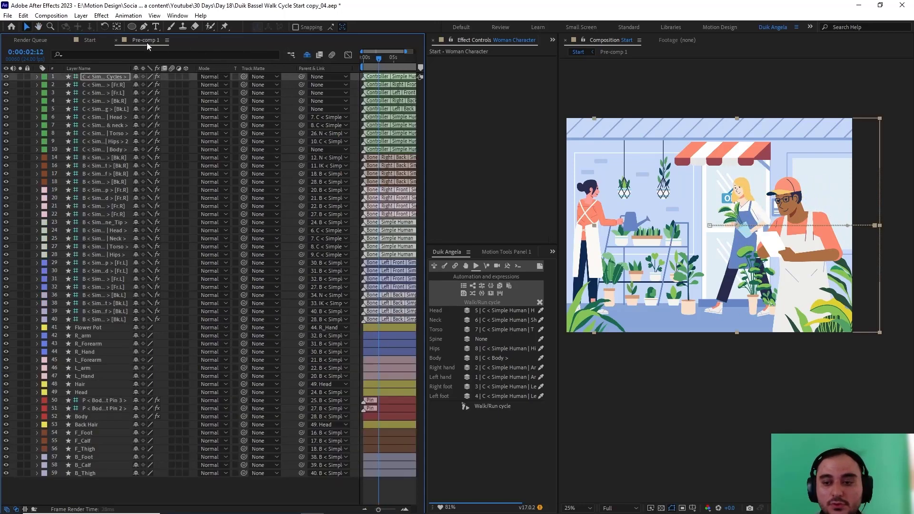
scroll(712, 360, down, 2)
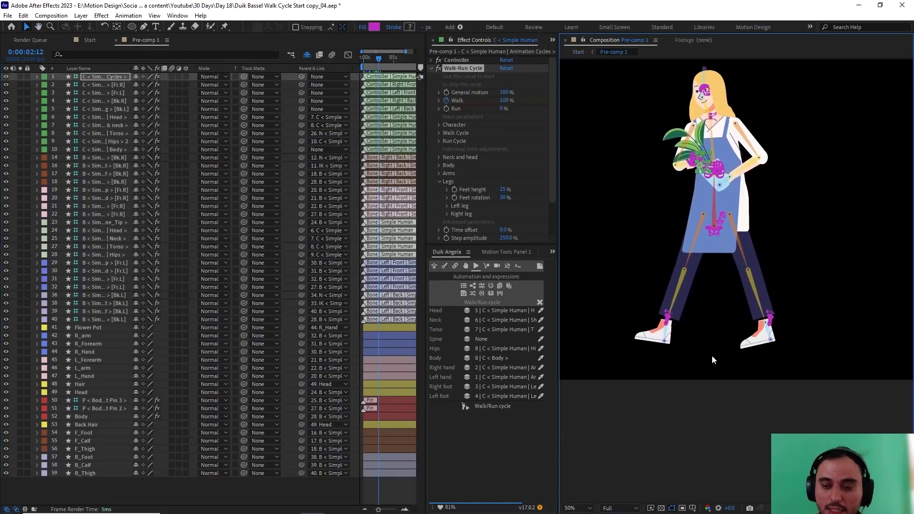
scroll(712, 356, up, 2)
scroll(679, 336, down, 1)
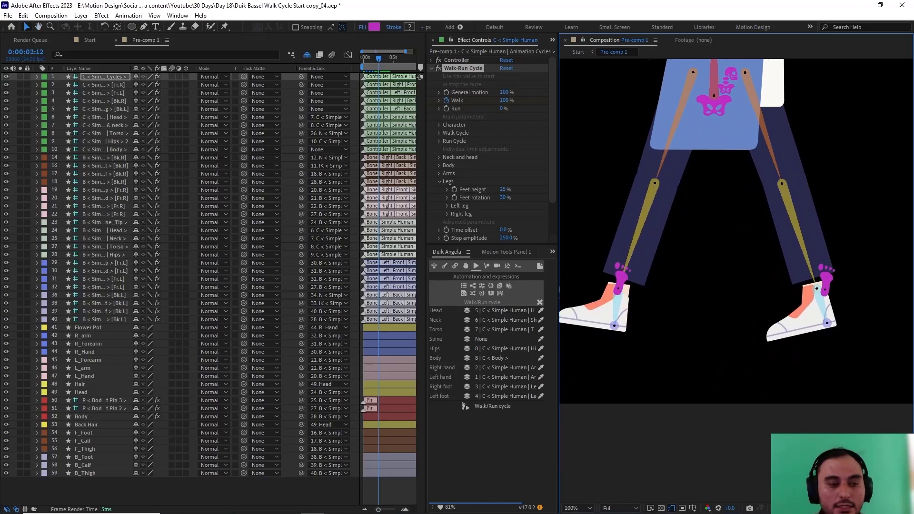
click(598, 302)
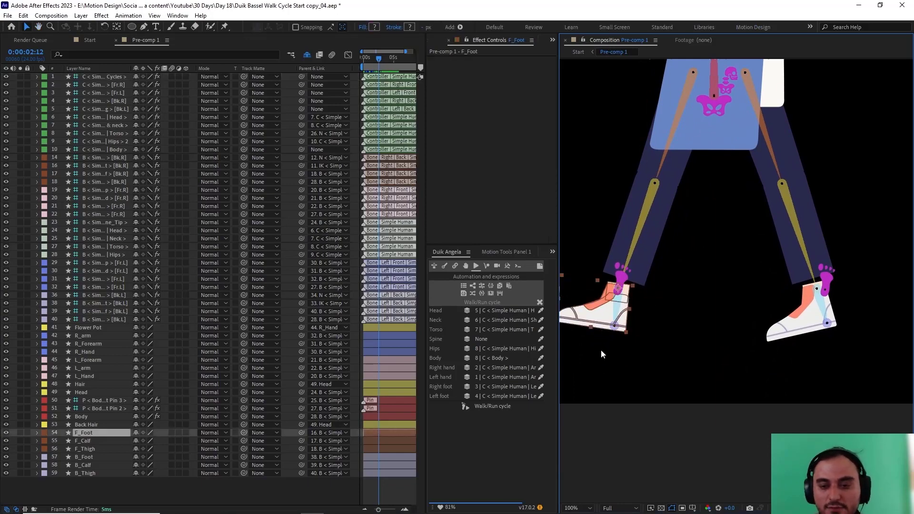
drag(620, 286, 623, 284)
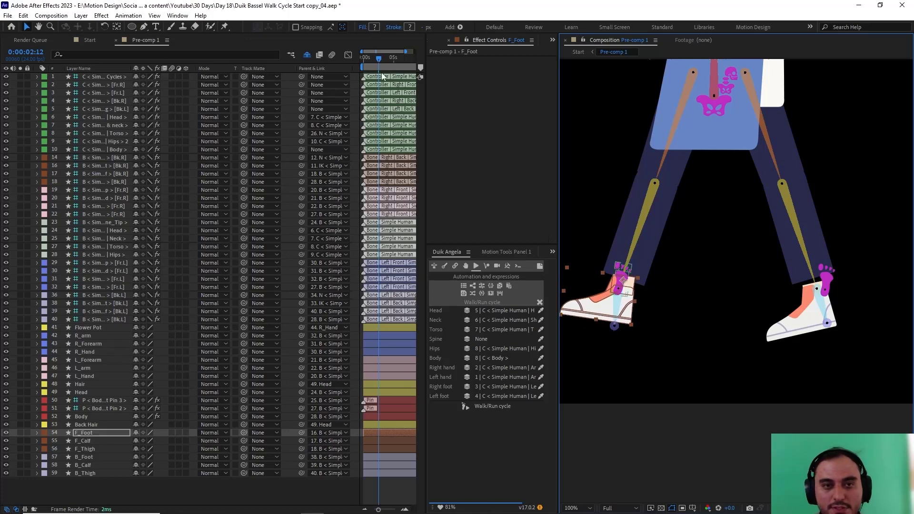
drag(370, 62, 338, 67)
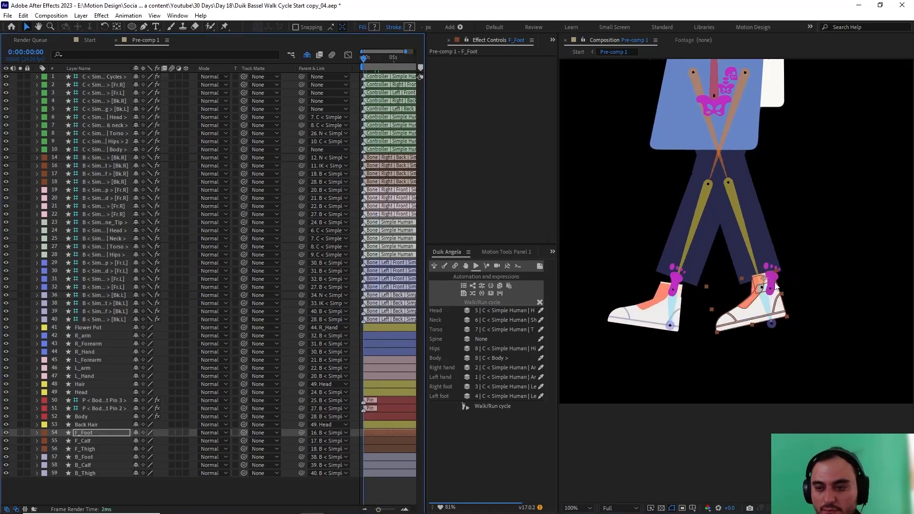
drag(767, 282, 762, 283)
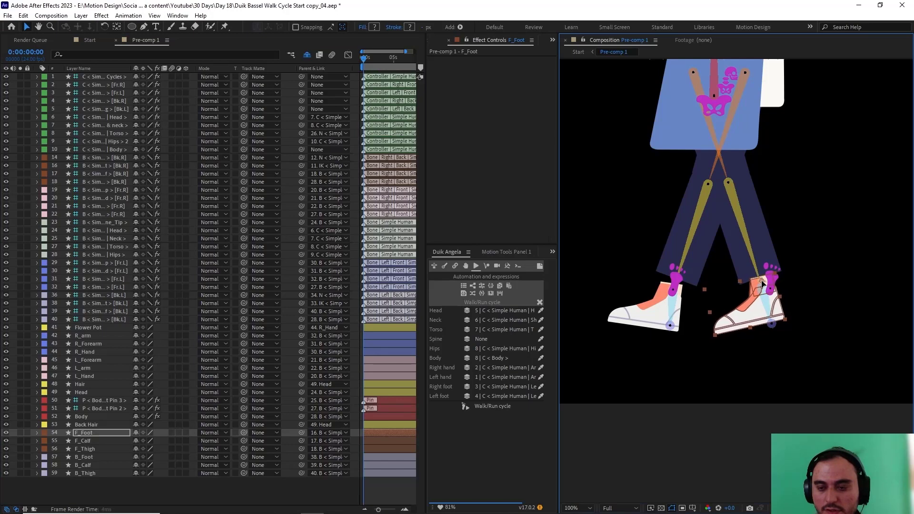
Nudge the B_Foot artwork slightly up and towards its ankle, and preview the walk.
click(657, 305)
drag(645, 306, 649, 299)
key(space)
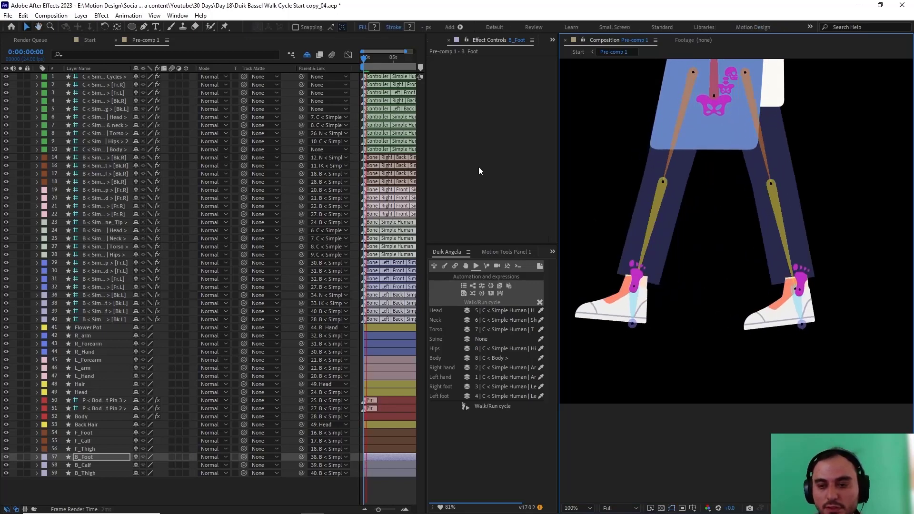
Reveal the keyframed properties of all layers in Pre-comp 1 for review, then collapse them and clear the selection.
scroll(658, 218, down, 2)
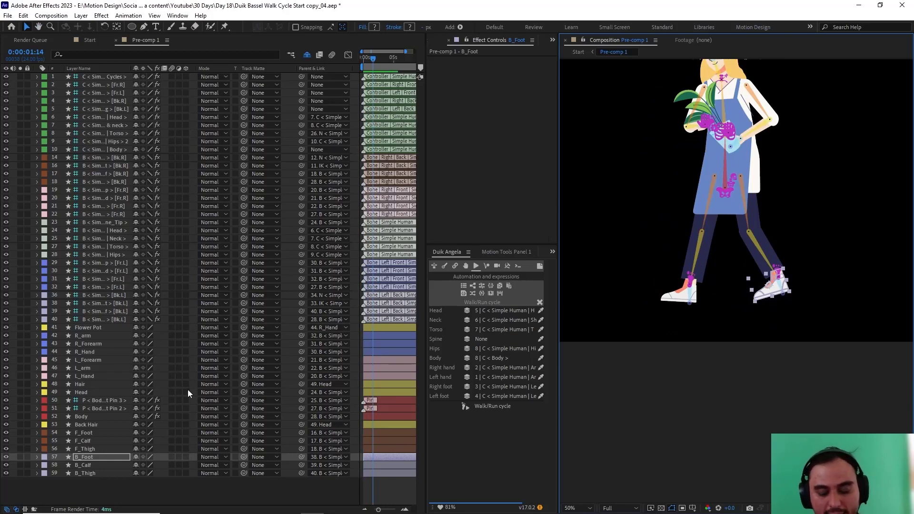
key(u)
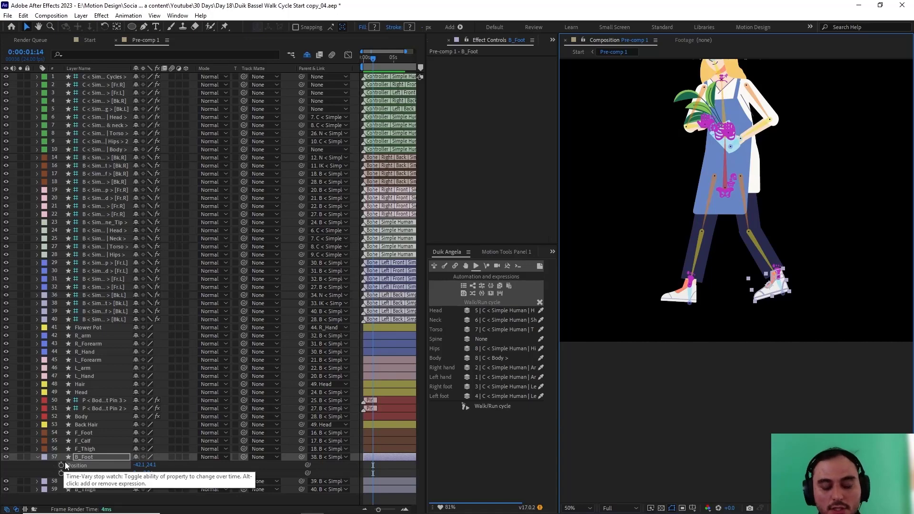
key(ctrl+a)
key(u)
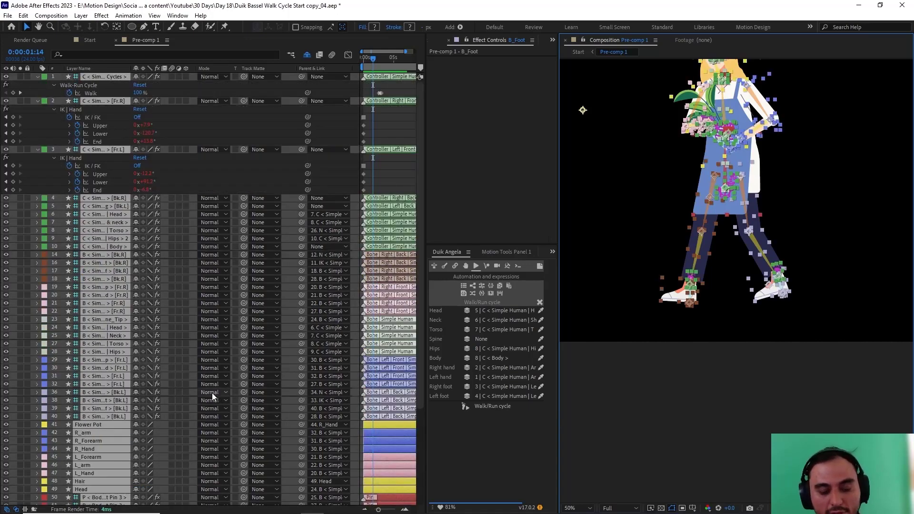
key(u)
click(201, 487)
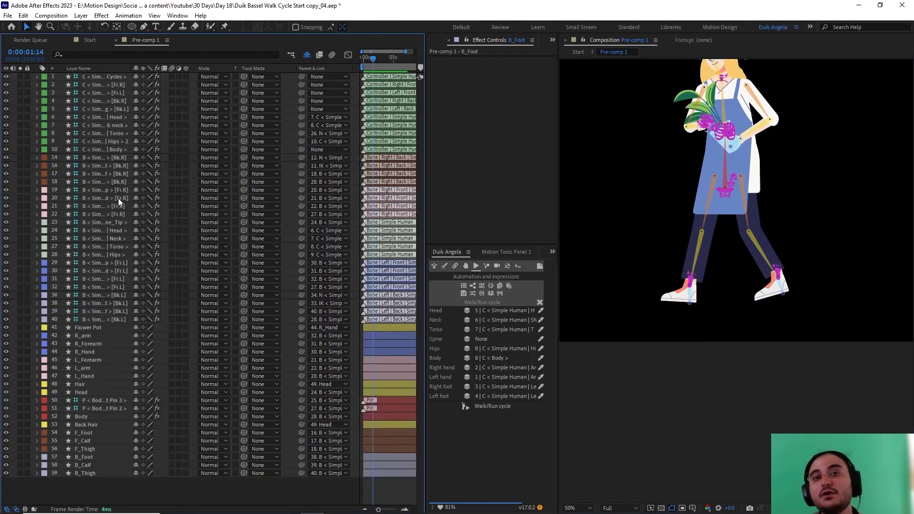